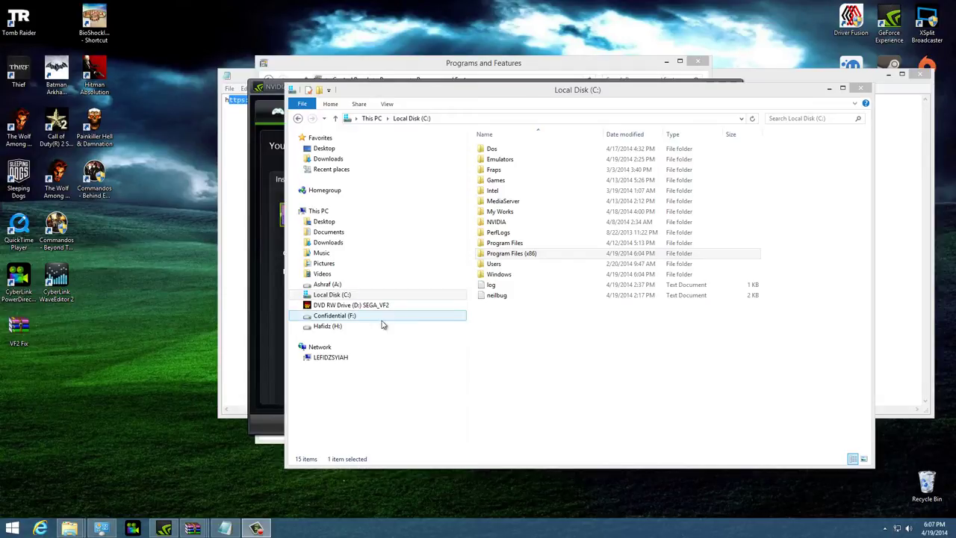
- Confirm GeForce Experience shows driver 337.50 up to date, then return to Local Disk (C:)
left_click(275, 332)
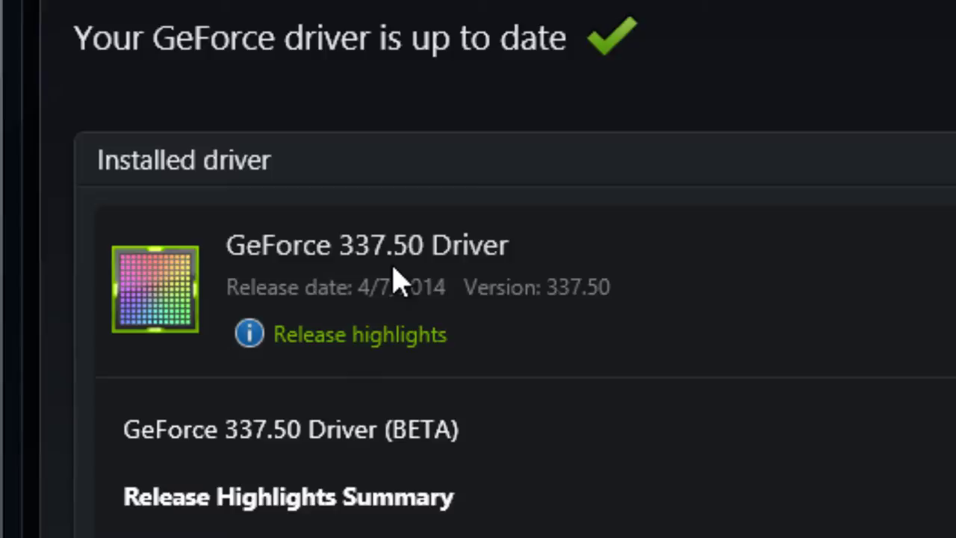
key("super+e")
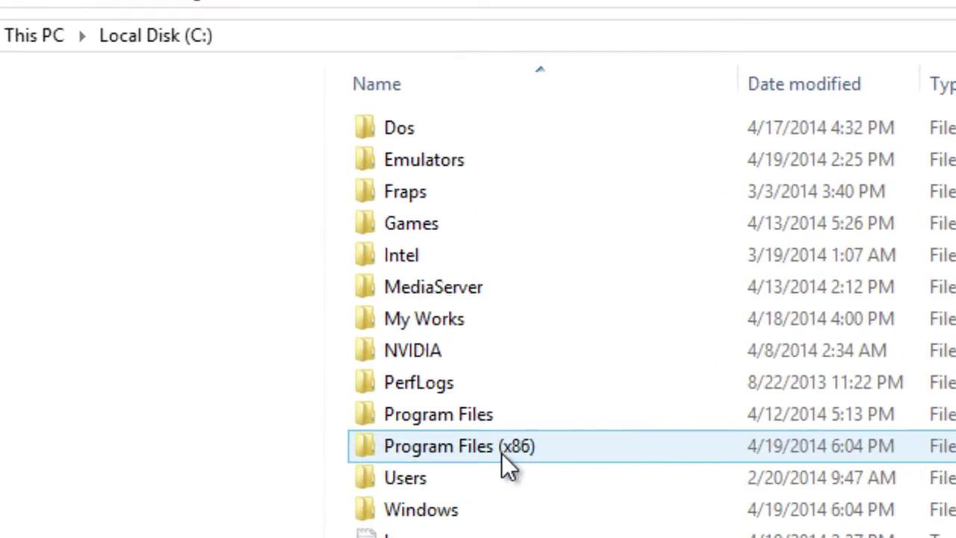
- Open Program Files (x86), then its Sega folder
double_click(508, 448)
scroll(357, 360, "down", 1)
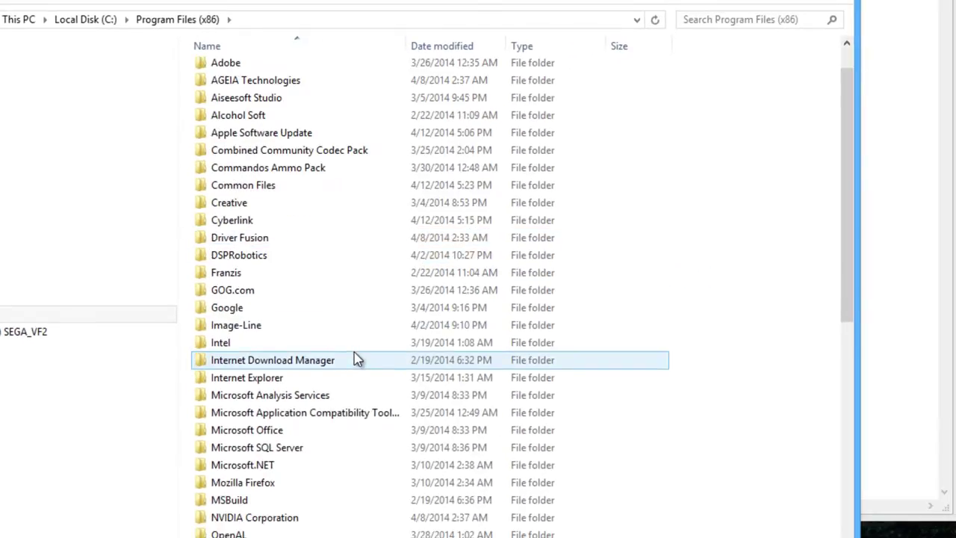
scroll(357, 359, "down", 6)
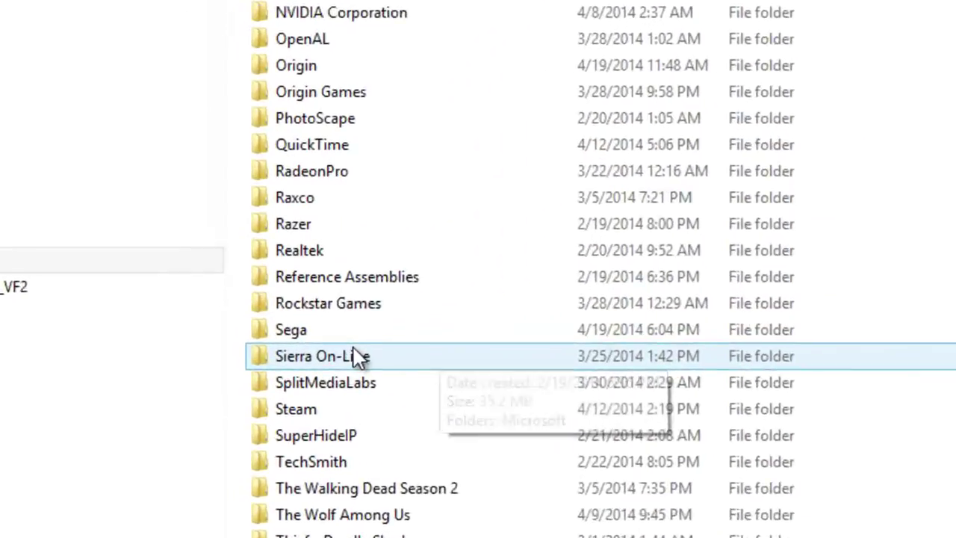
left_click(313, 335)
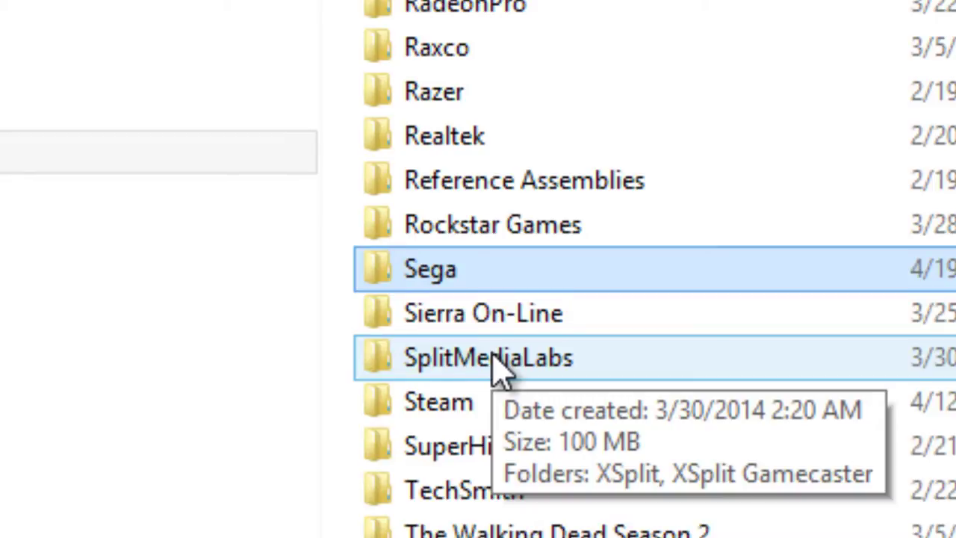
double_click(472, 282)
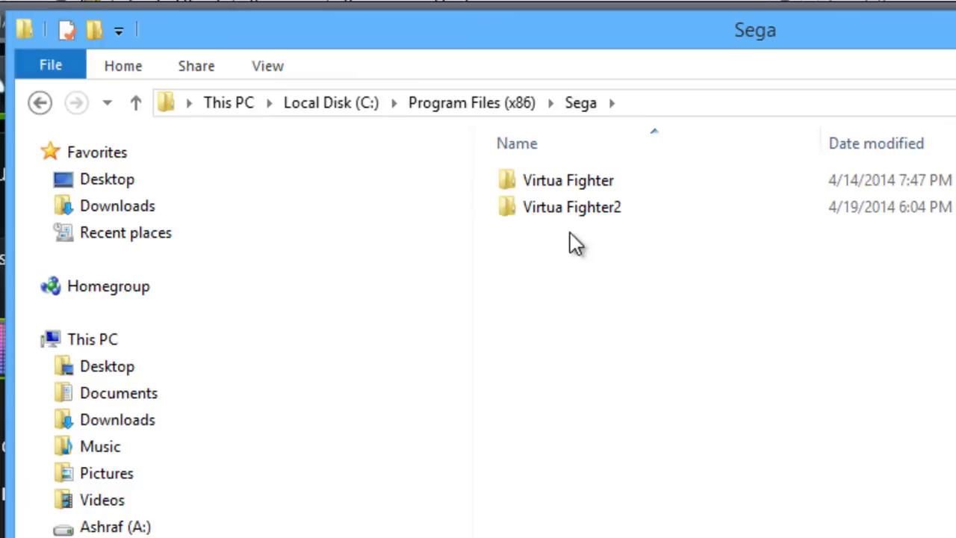
- Inspect the Virtua Fighter2 folder name in edit mode and keep it unchanged
left_click(550, 217)
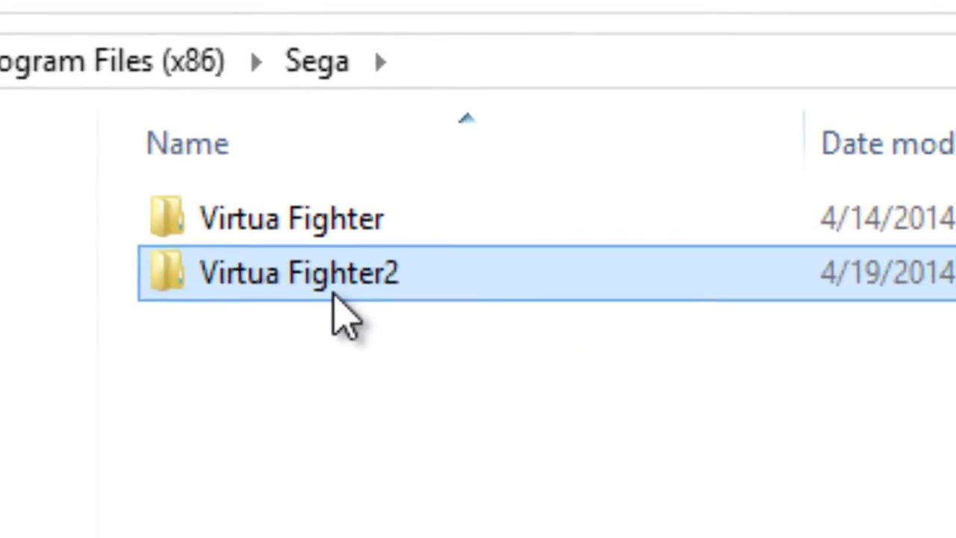
left_click(508, 231)
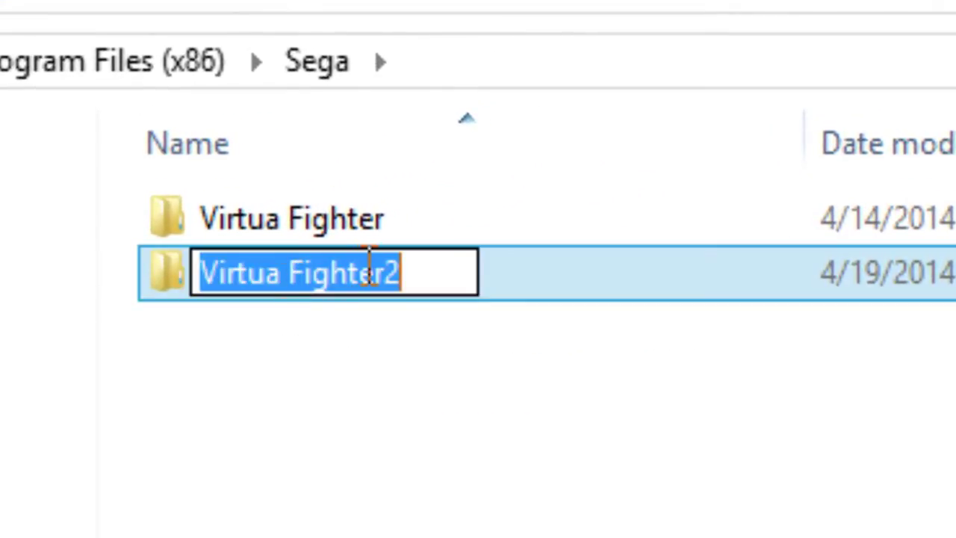
left_click_drag(363, 272, 409, 273)
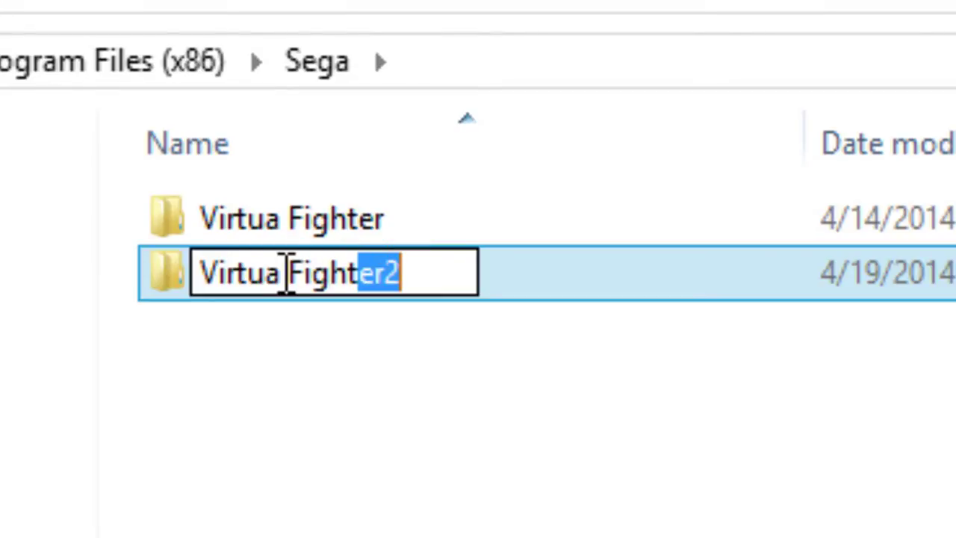
left_click(285, 273)
left_click_drag(287, 272, 299, 273)
left_click(285, 273)
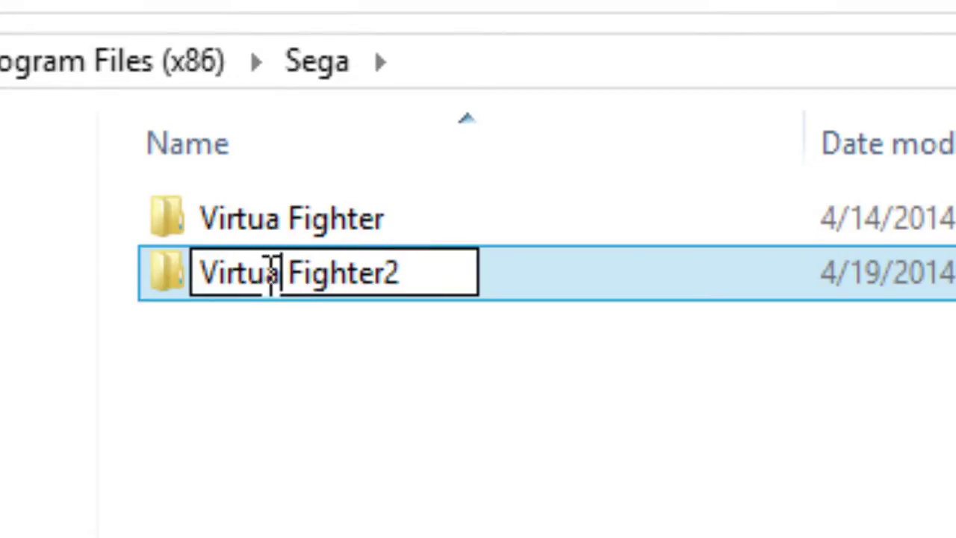
left_click_drag(379, 273, 412, 396)
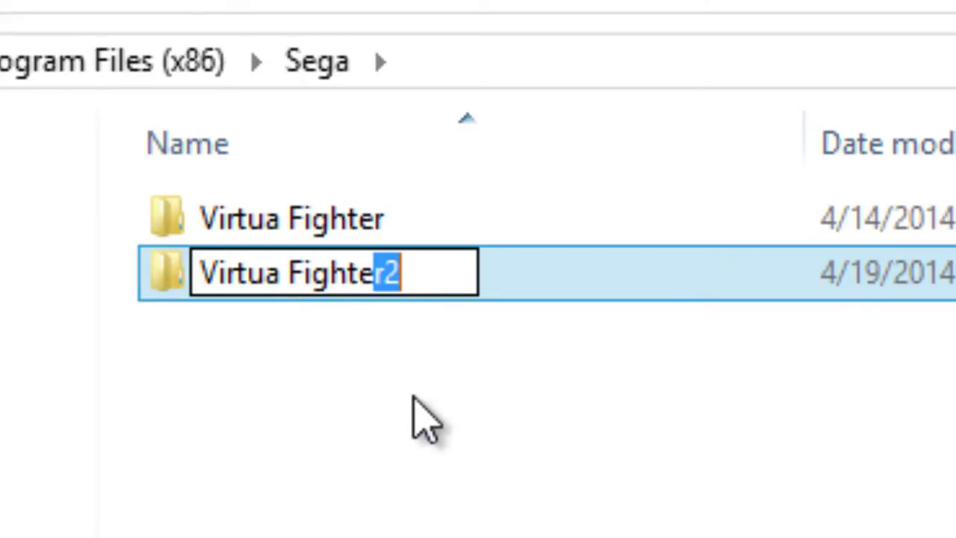
left_click(414, 399)
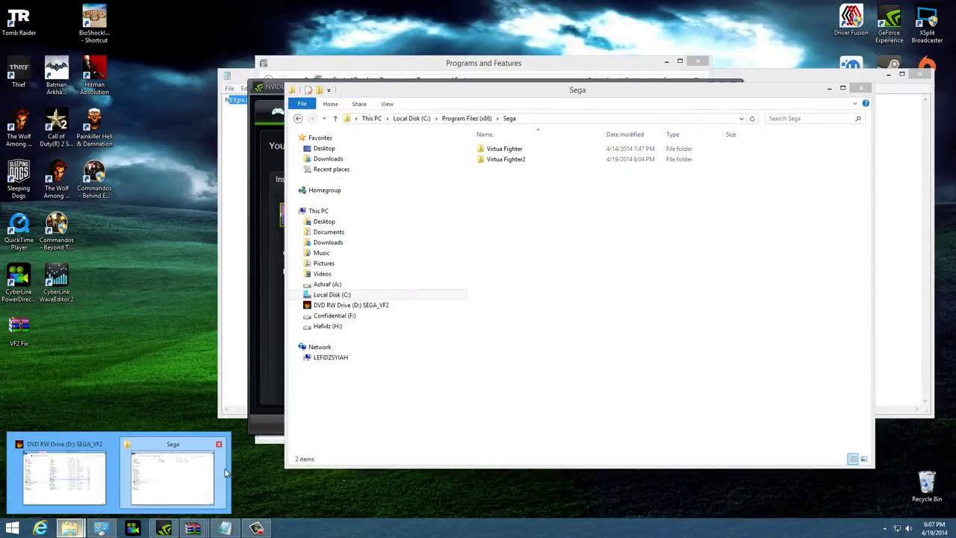
- Launch SETUP from the SEGA_VF2 disc, accept the Windows 95 caution, and begin installing
left_click(161, 475)
left_click(351, 305)
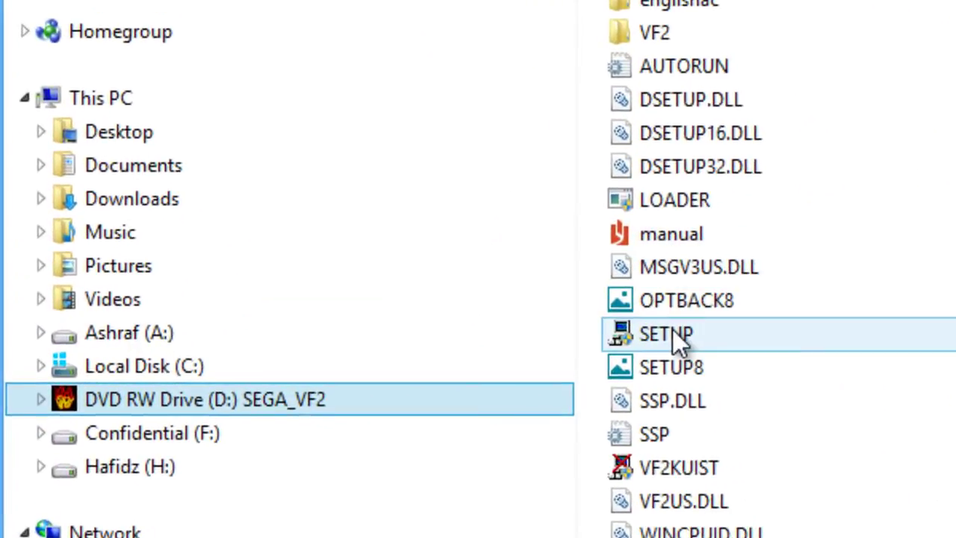
double_click(672, 332)
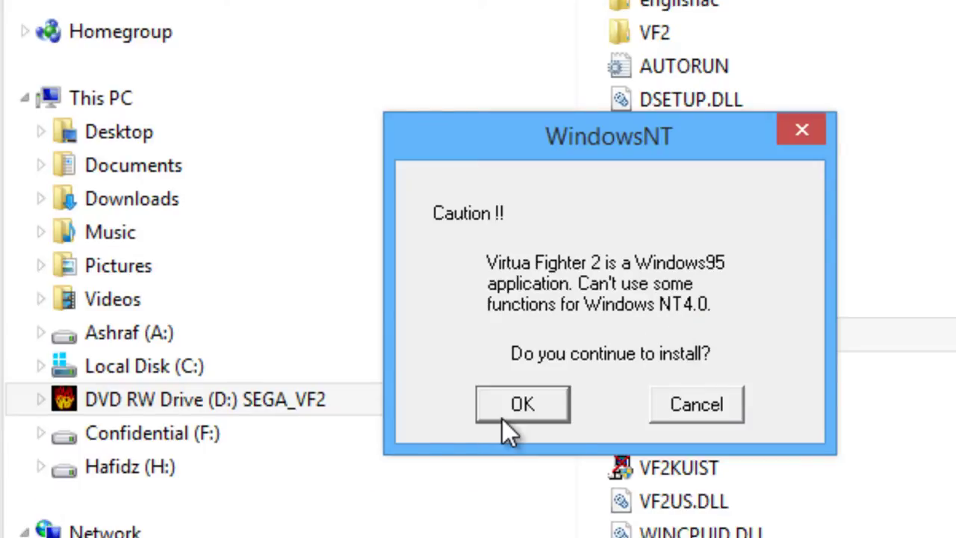
left_click(515, 412)
left_click(514, 423)
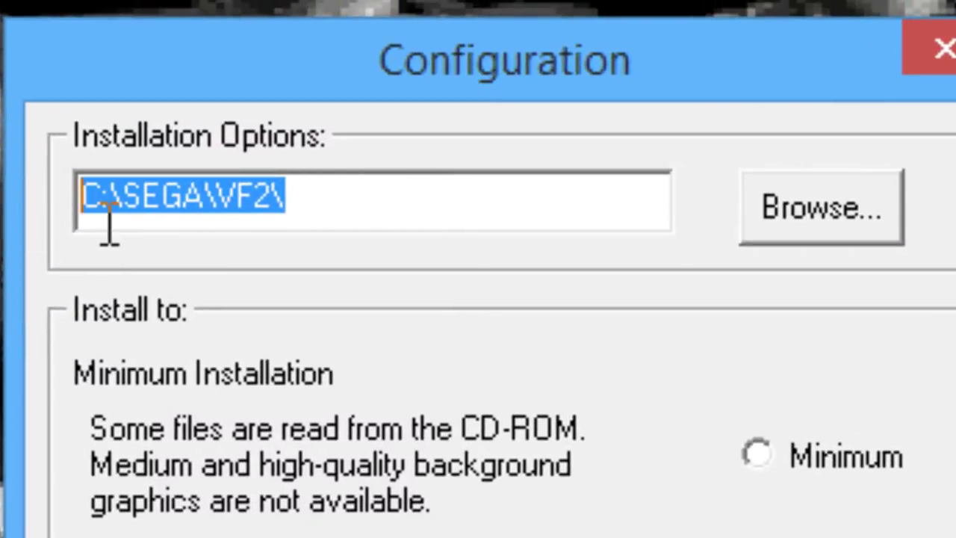
- Browse to C:\Program Files (x86)\Sega\Virtua Fighter2 and choose it as the install folder
left_click(314, 201)
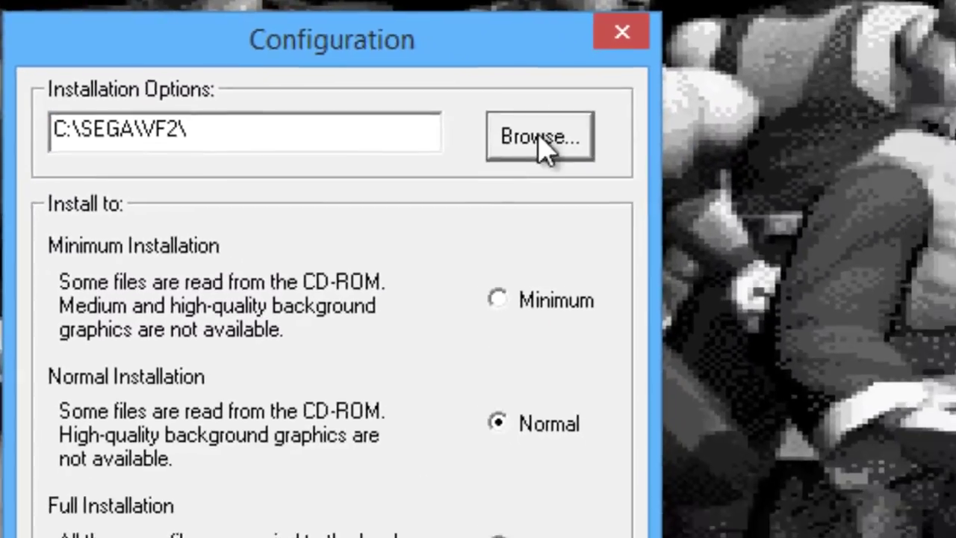
left_click(822, 208)
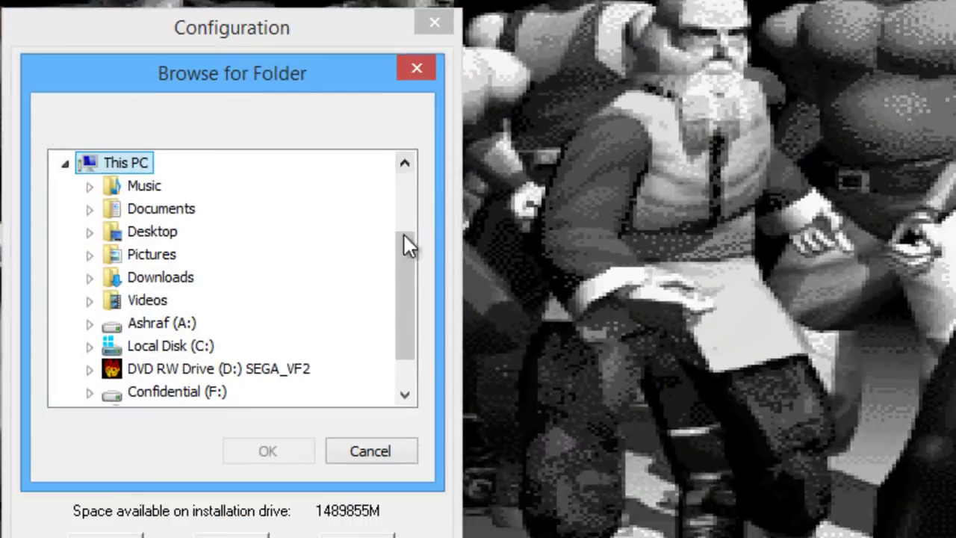
double_click(190, 346)
scroll(189, 359, "down", 1)
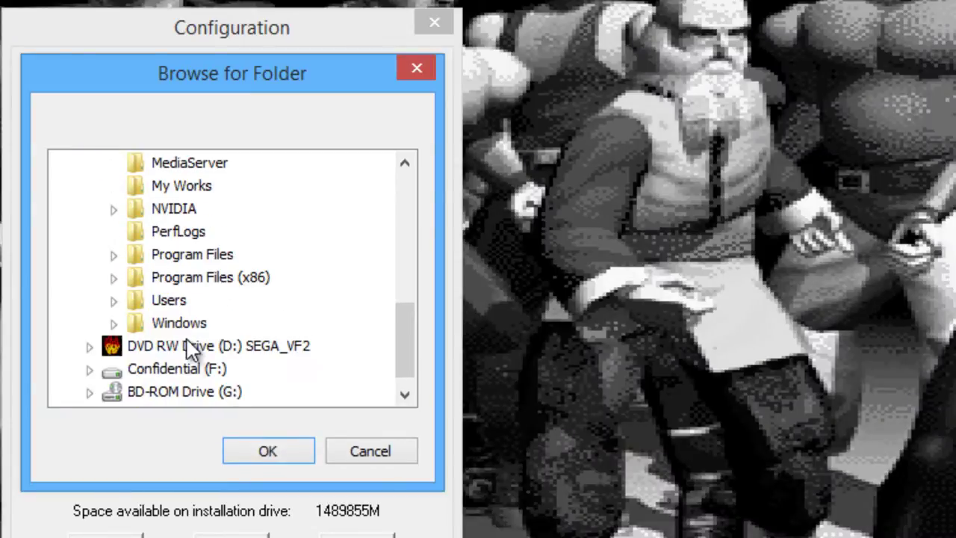
double_click(214, 283)
scroll(215, 287, "down", 3)
scroll(214, 288, "down", 5)
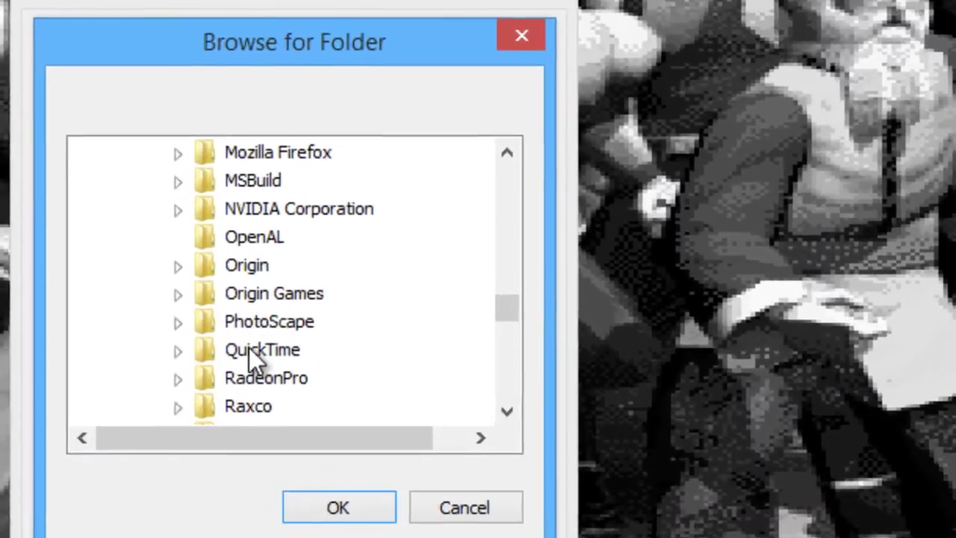
scroll(197, 316, "down", 1)
scroll(314, 366, "down", 3)
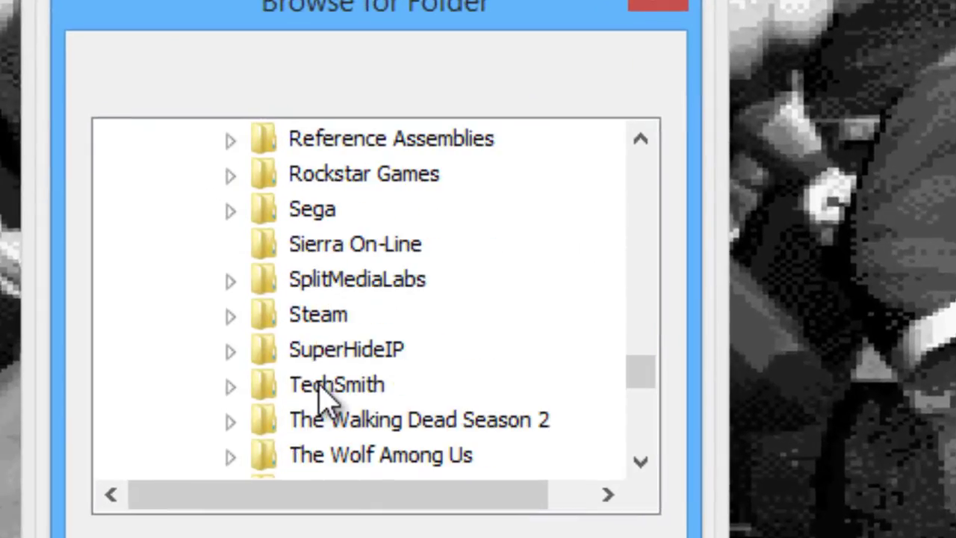
left_click(319, 211)
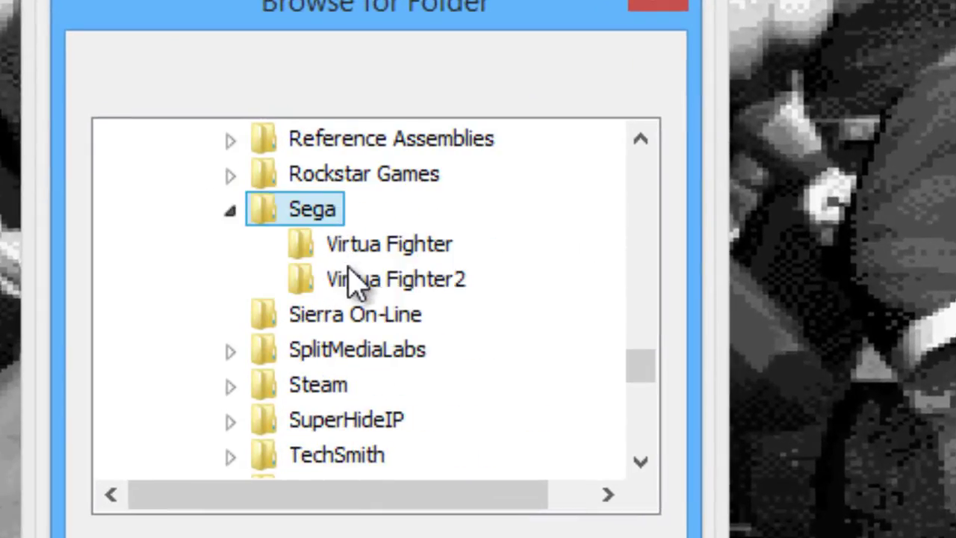
left_click(363, 278)
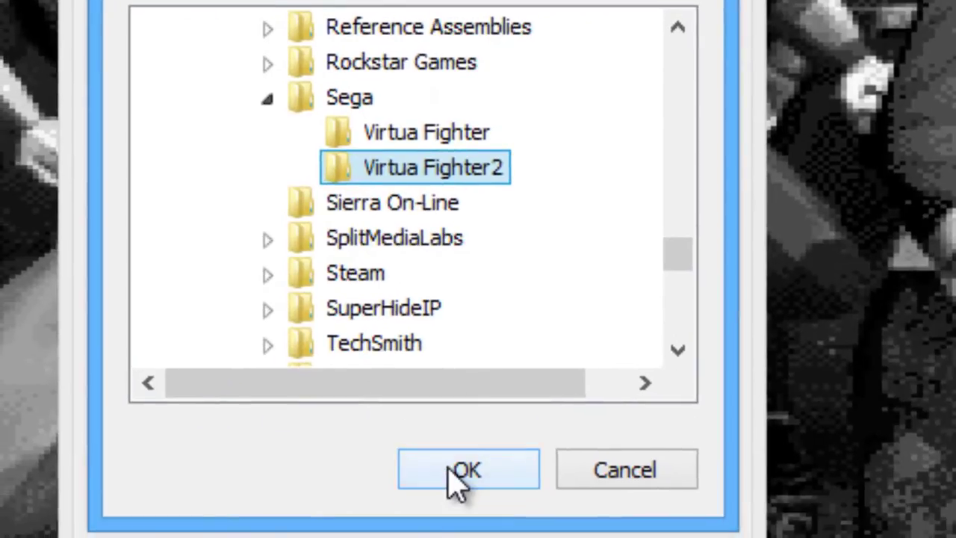
left_click(467, 486)
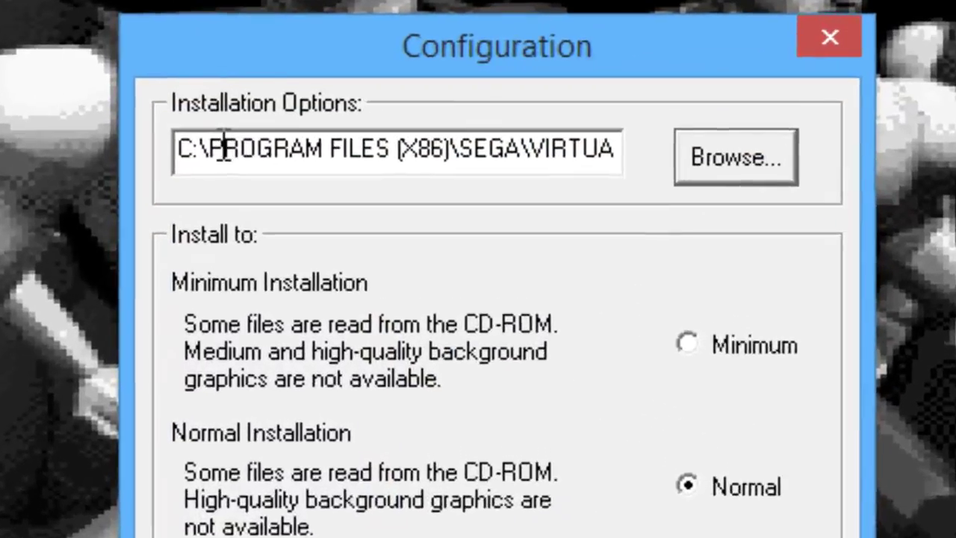
- Review the install path C:\PROGRAM FILES (X86)\SEGA\VIRTUA FIGHTER2
left_click_drag(242, 94, 329, 94)
left_click_drag(315, 228, 822, 239)
left_click(625, 224)
left_click(726, 238)
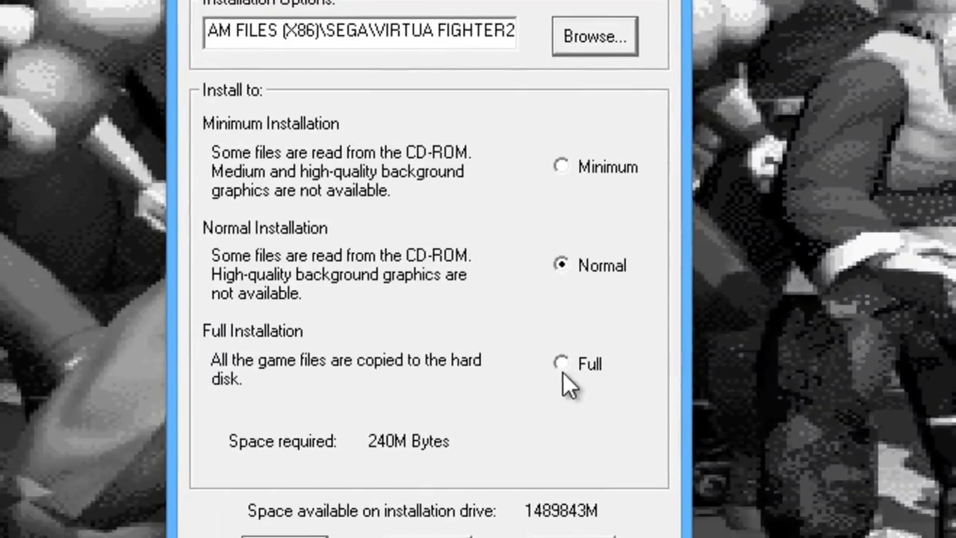
- Choose a full installation into the existing folder and skip DirectX 5
left_click(561, 364)
left_click(295, 514)
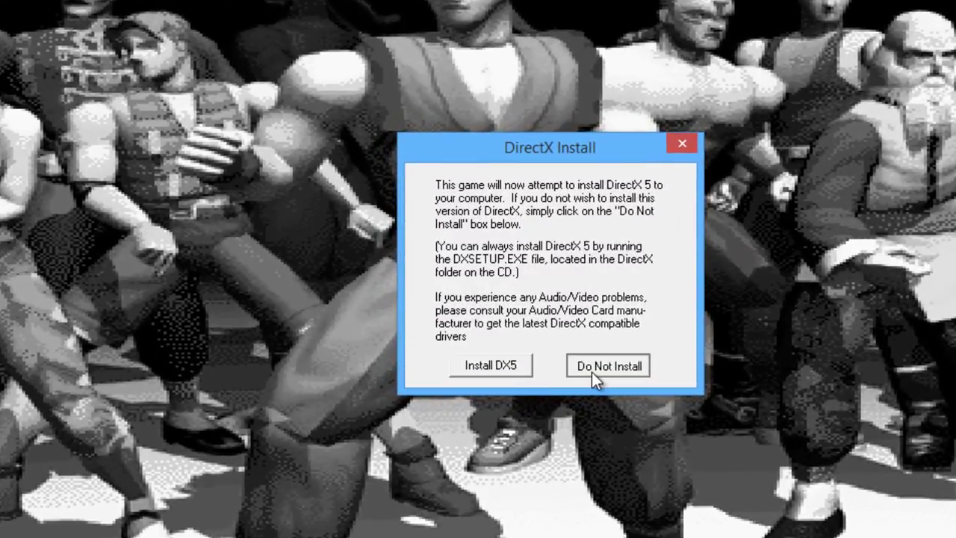
left_click(592, 372)
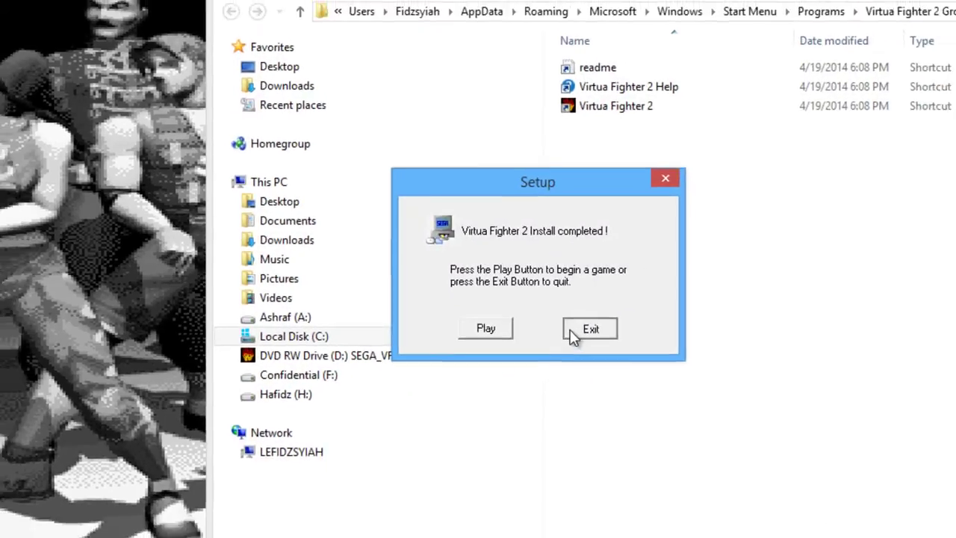
- Exit the finished setup, move the VF2 Fix desktop icon, and right-click the OneDrive link in Notepad
left_click(590, 337)
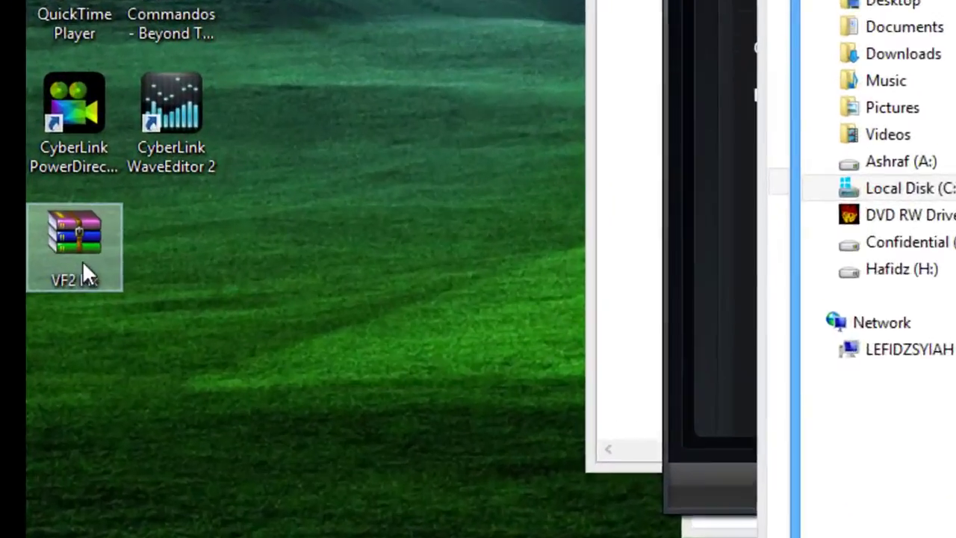
left_click_drag(23, 336, 107, 390)
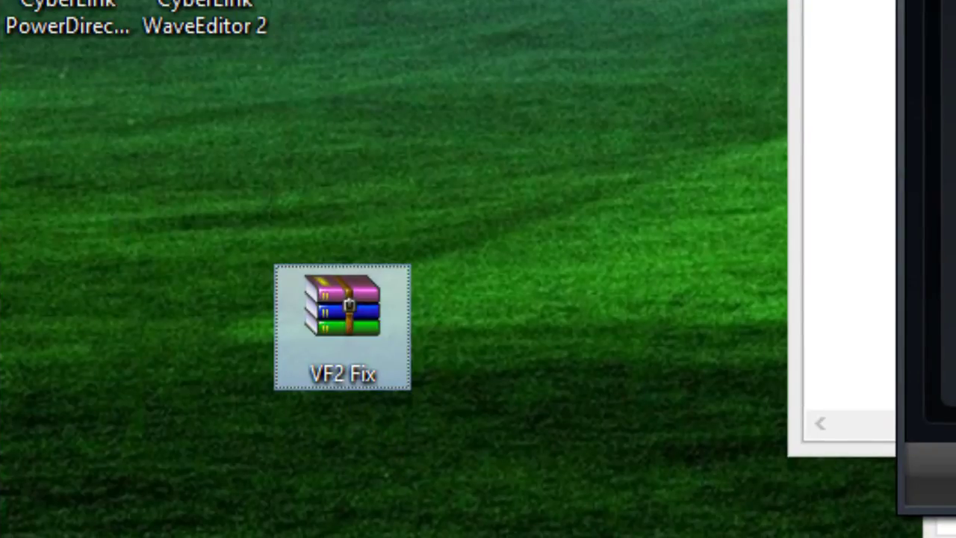
key("alt+Tab")
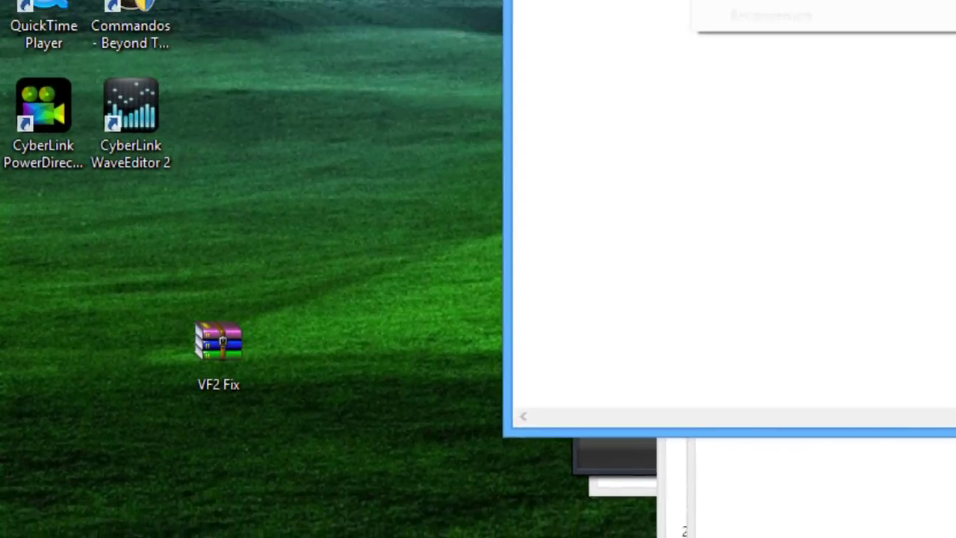
right_click(295, 108)
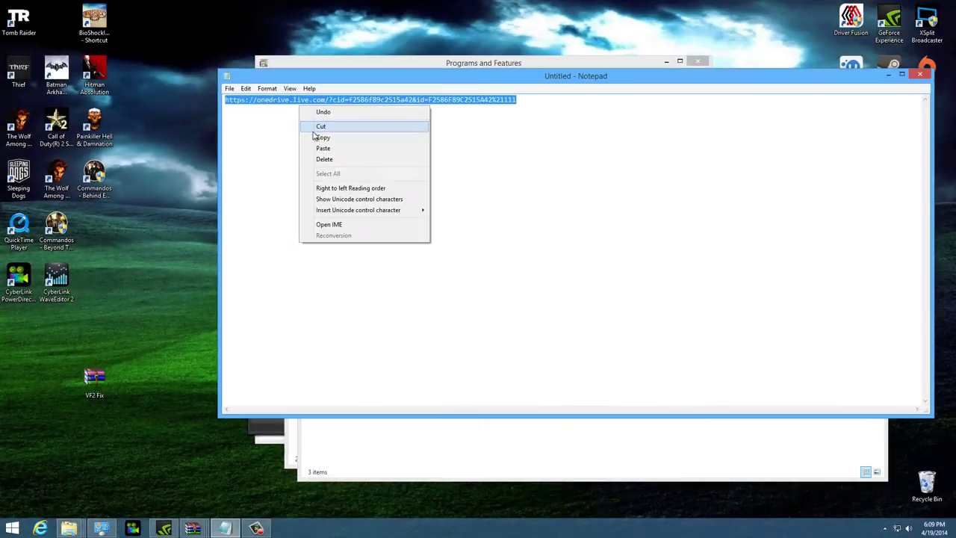
- Copy the OneDrive link and load it in Internet Explorer
left_click(321, 138)
left_click(40, 528)
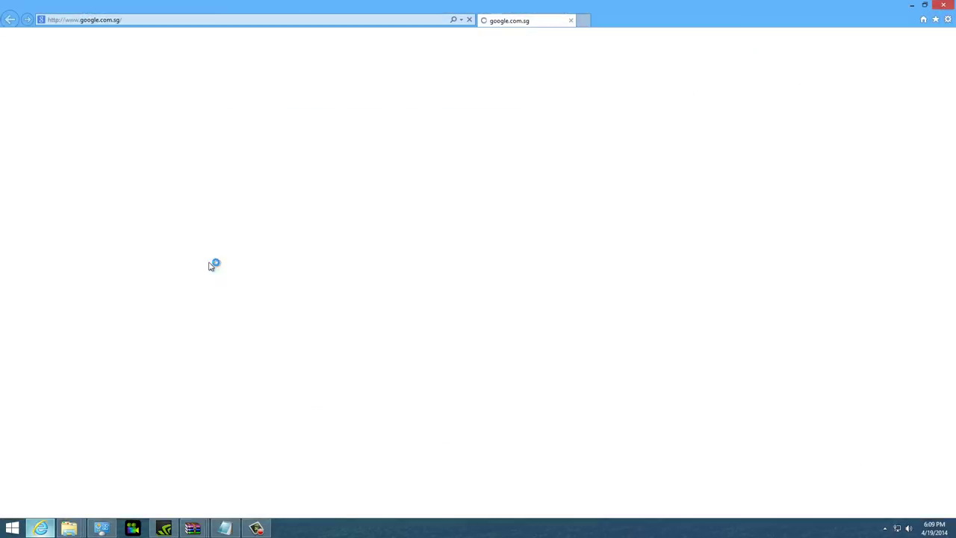
left_click(175, 22)
right_click(177, 23)
left_click(286, 91)
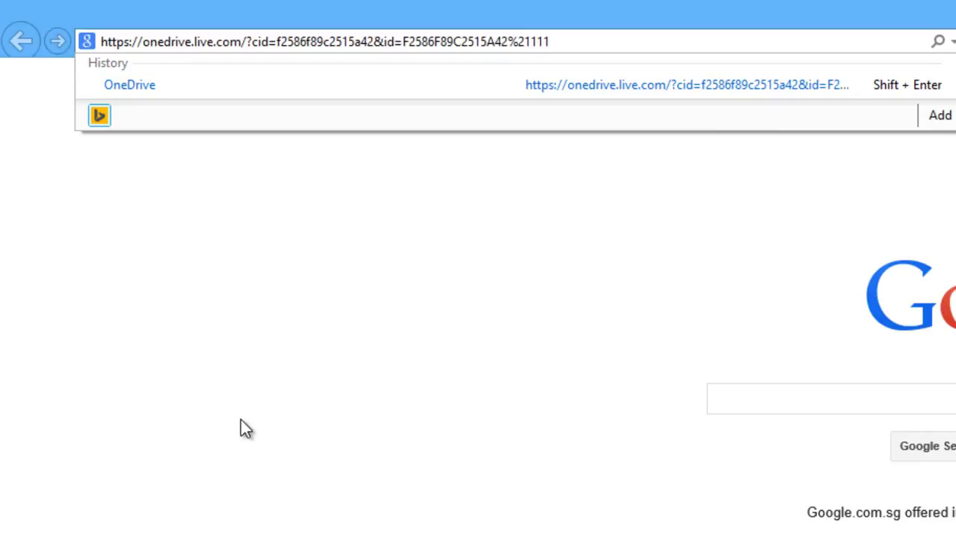
key("Return")
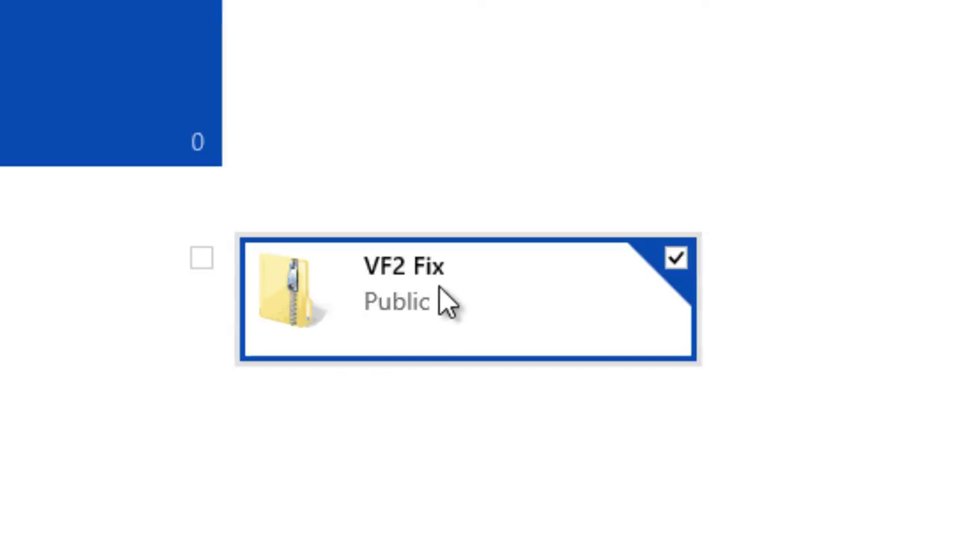
- Download the VF2 Fix archive, close the browser, and close Notepad without saving
right_click(443, 286)
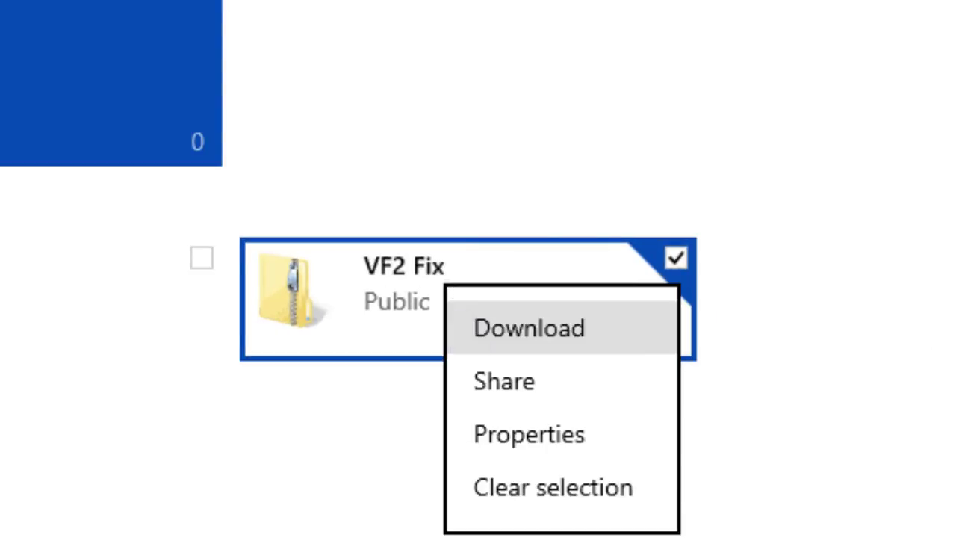
left_click(523, 327)
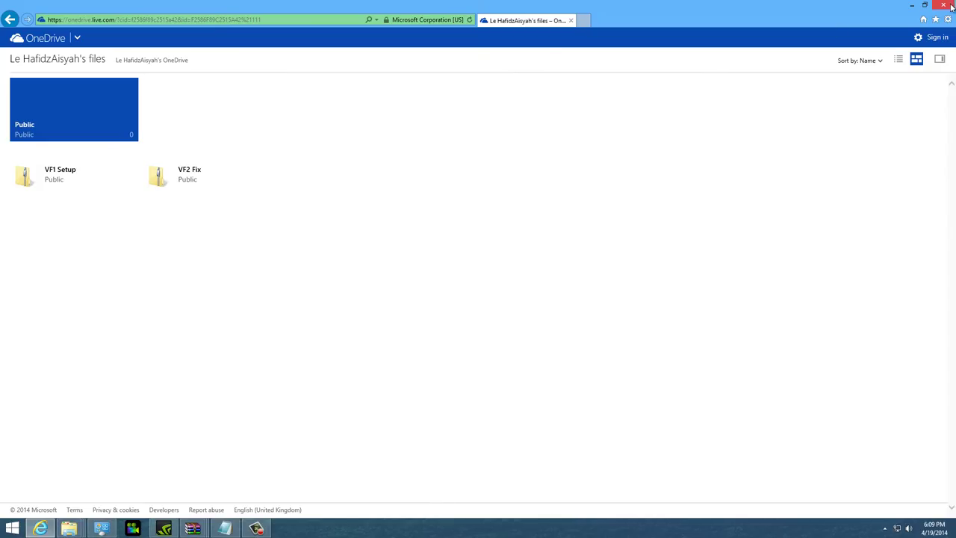
left_click(952, 6)
left_click(95, 386)
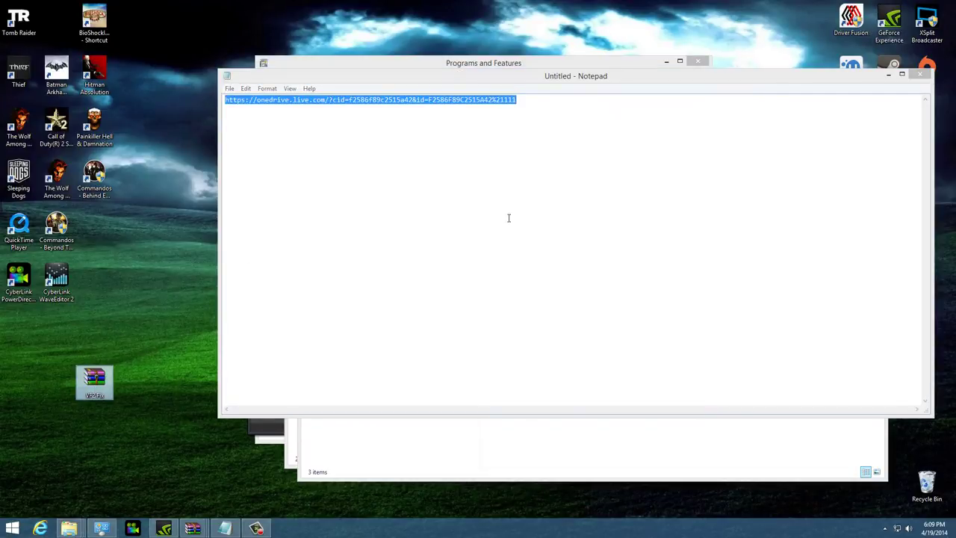
left_click(920, 75)
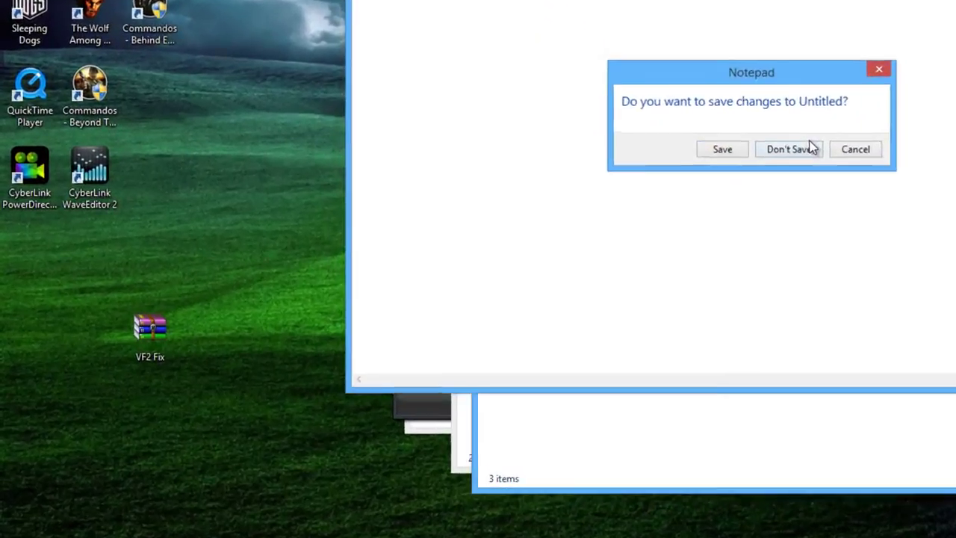
left_click(790, 149)
- Open VF2 Fix.rar and extract VF2 DDRAWFix.reg and VF2.exe onto the desktop
double_click(149, 330)
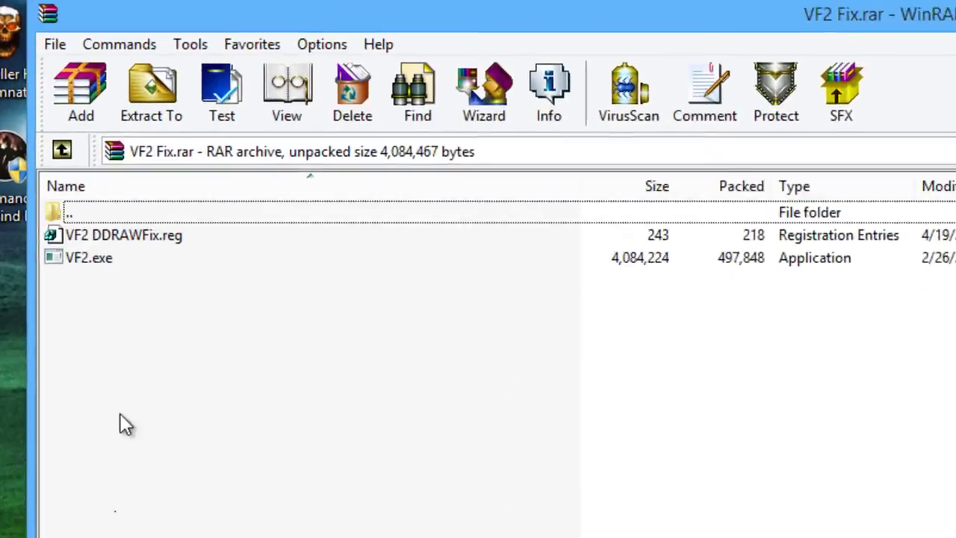
left_click_drag(120, 415, 117, 249)
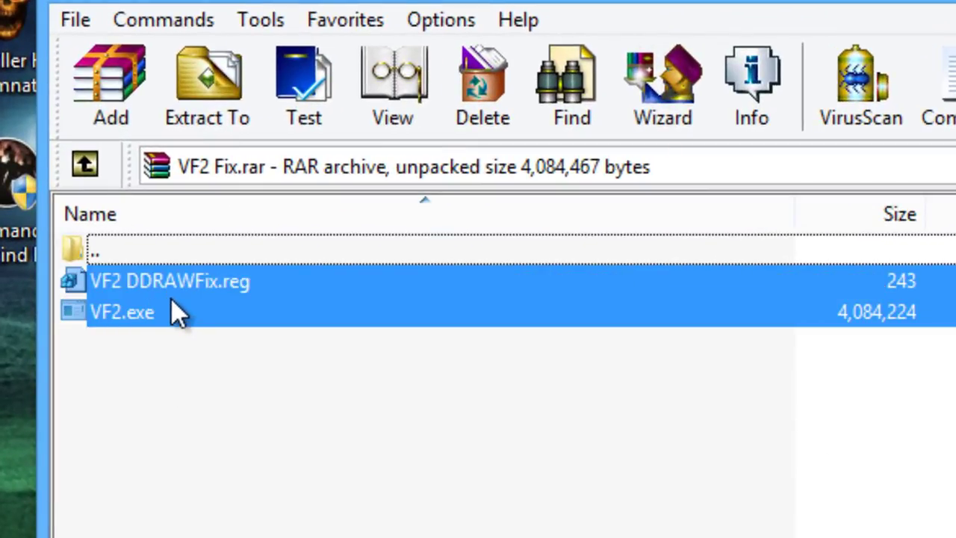
left_click_drag(173, 299, 15, 493)
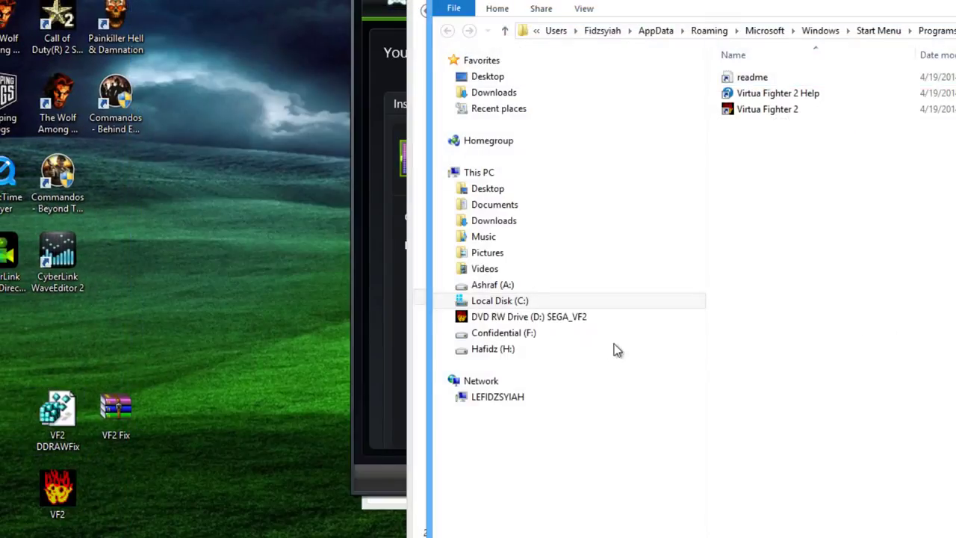
- Open C:\Program Files (x86) in Explorer and select the VF2 DDRAWFix.reg file
left_click(519, 303)
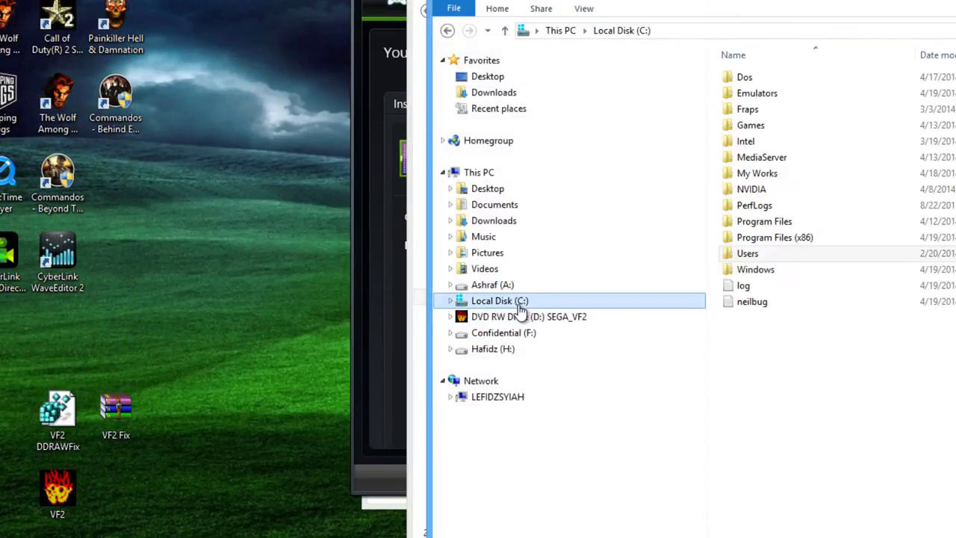
double_click(754, 239)
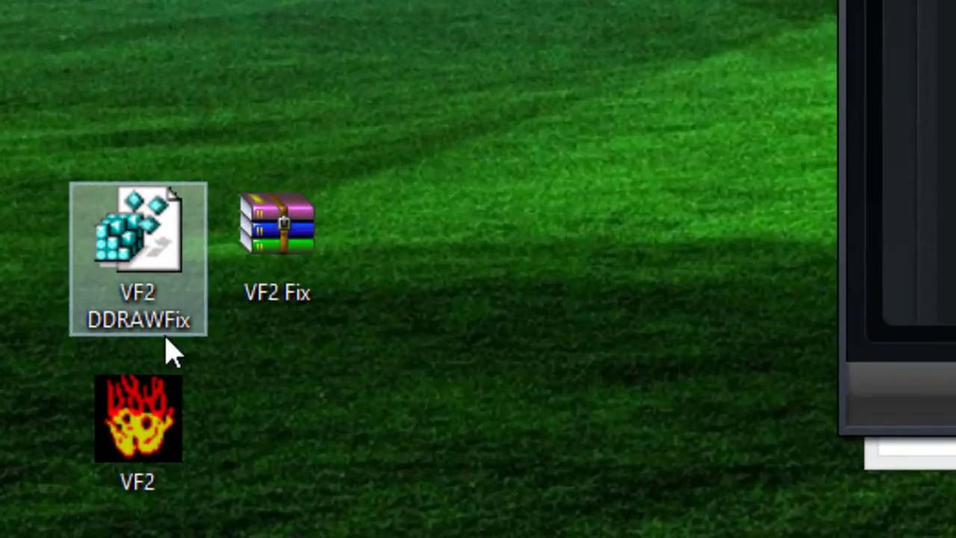
left_click(167, 335)
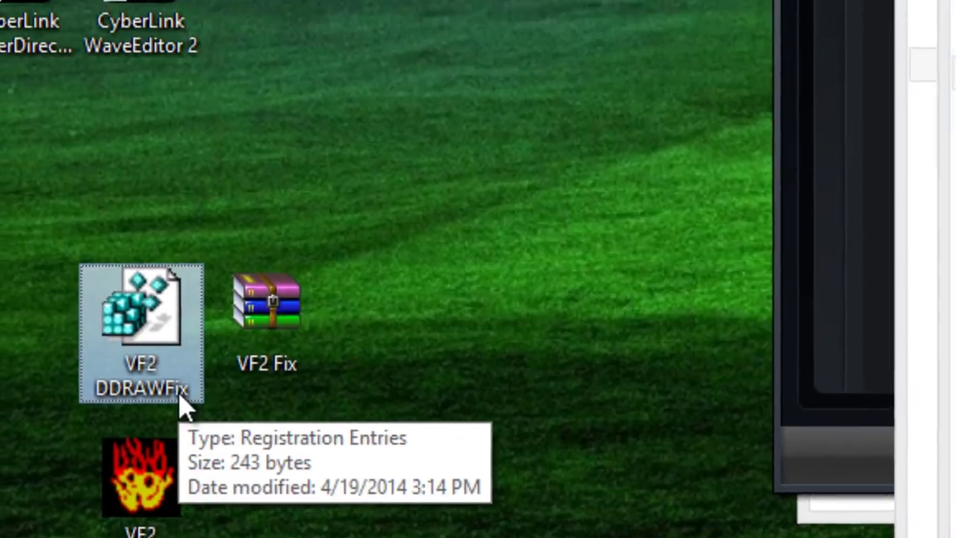
- Open VF2 DDRAWFix.reg in Notepad and examine the vf2.exe compatibility entry
right_click(185, 340)
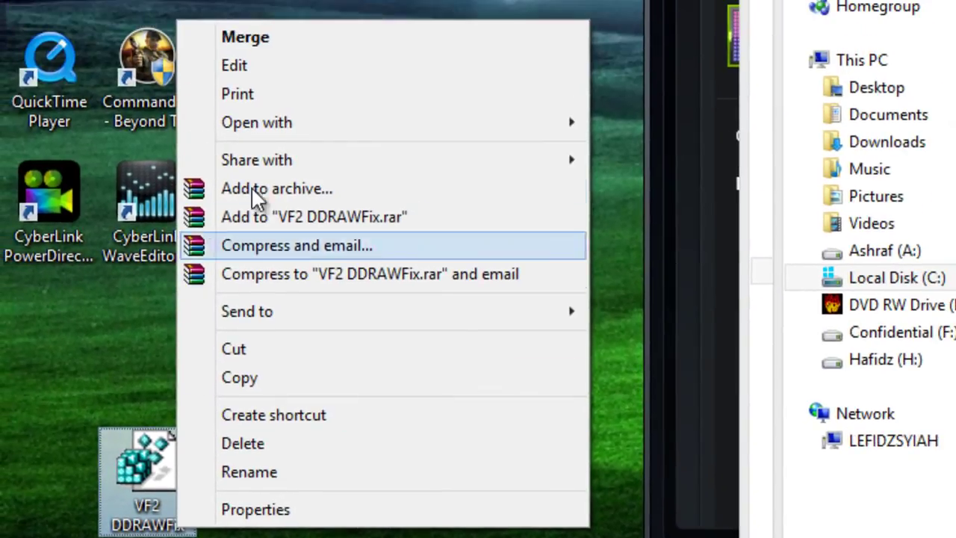
left_click(263, 75)
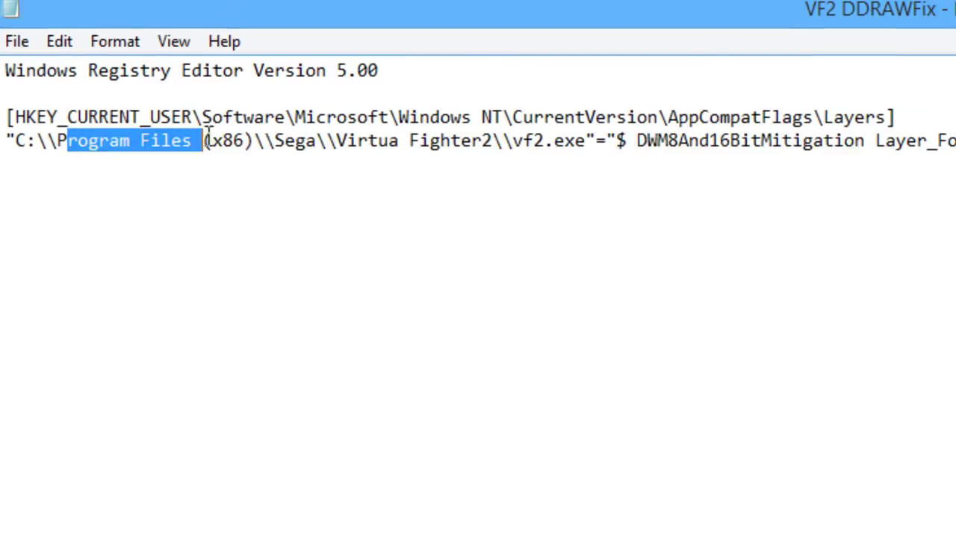
left_click_drag(210, 137, 533, 143)
left_click(517, 151)
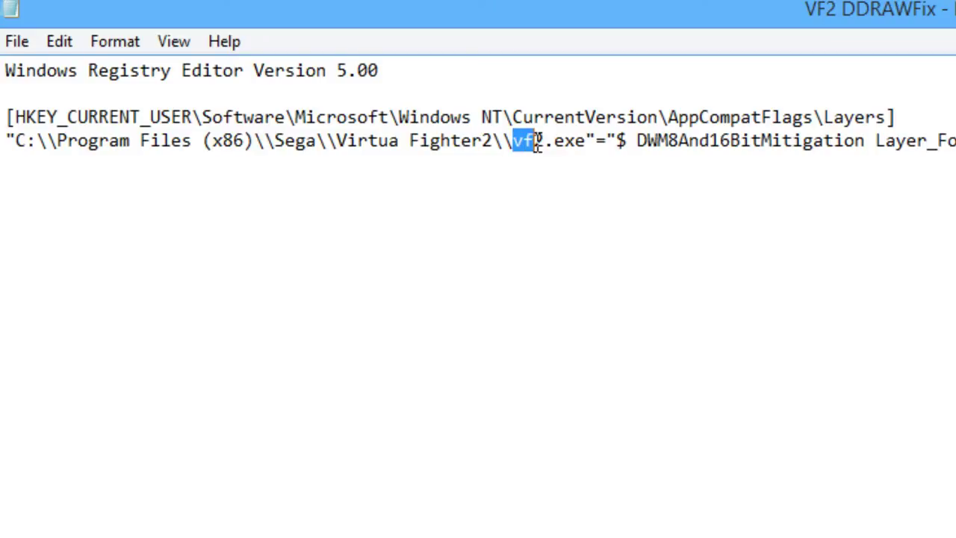
left_click_drag(537, 142, 868, 162)
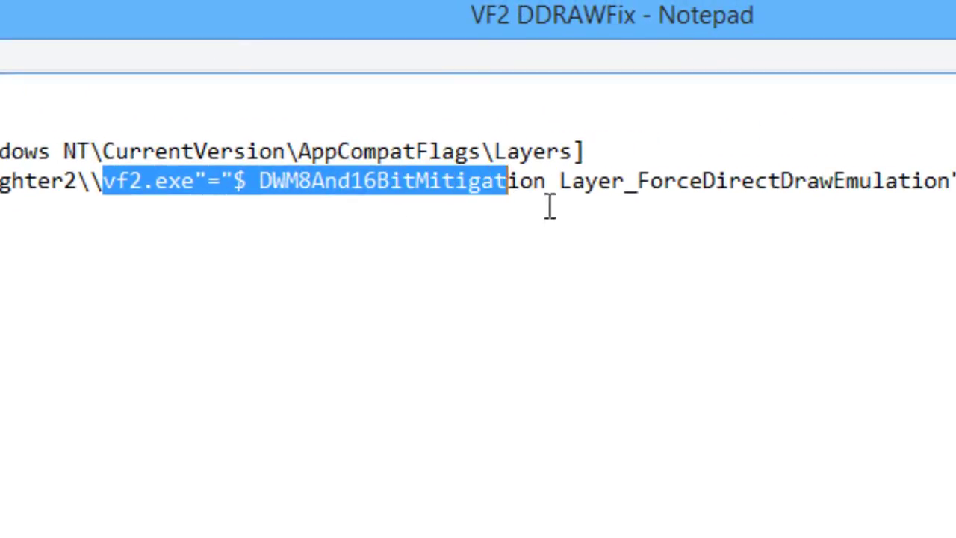
left_click_drag(549, 206, 121, 233)
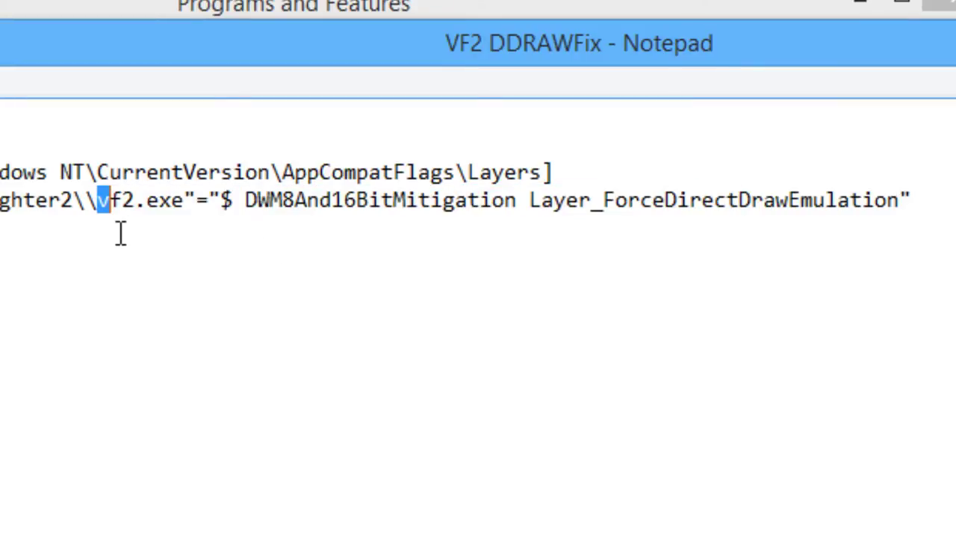
left_click_drag(249, 221, 915, 213)
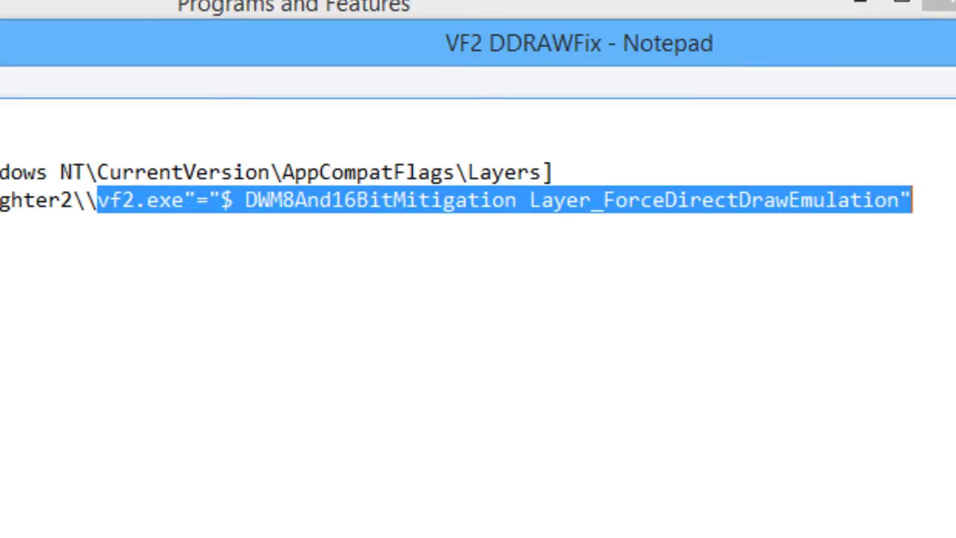
- Check the entry's path Program Files (x86)\Sega\Virtua Fighter2\vf2.exe
left_click(116, 216)
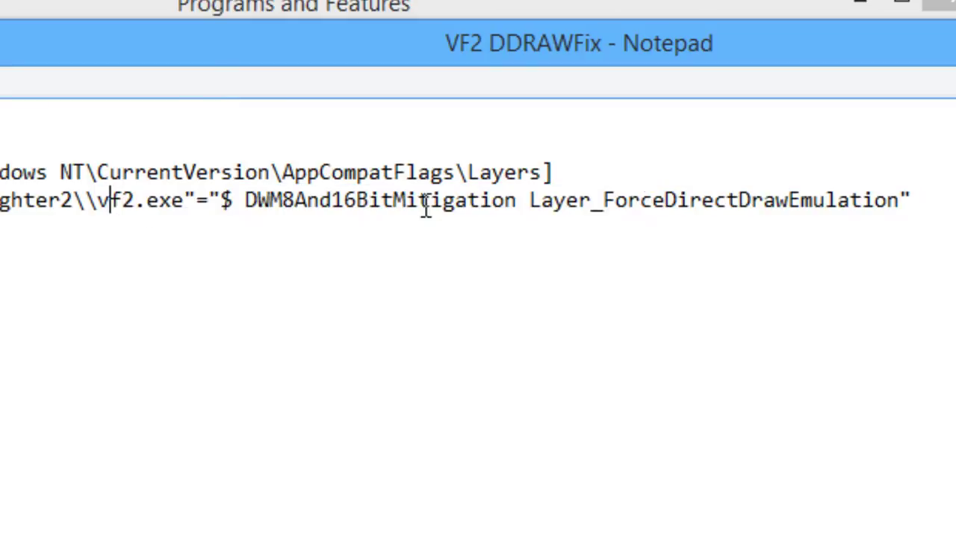
left_click(901, 216, "shift")
left_click_drag(84, 202, 0, 222)
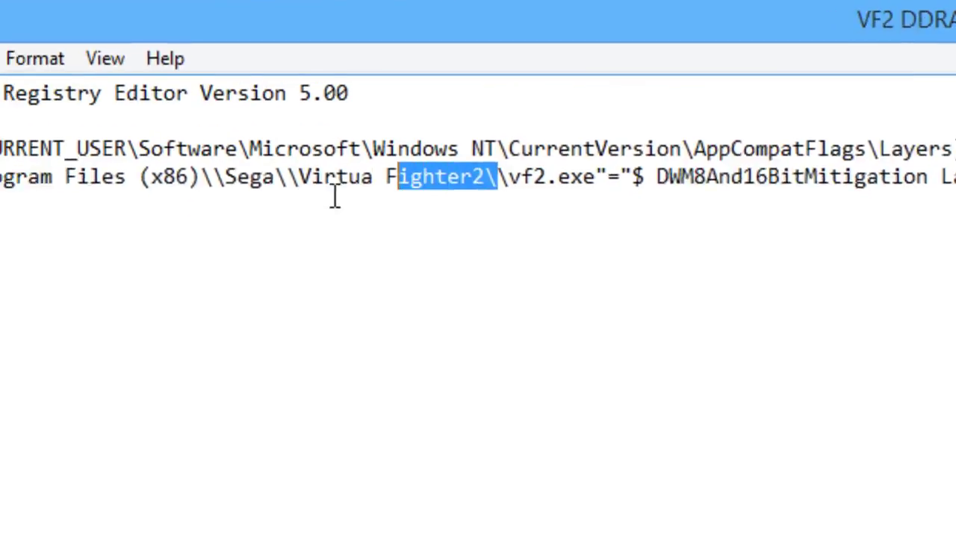
left_click_drag(335, 197, 14, 199)
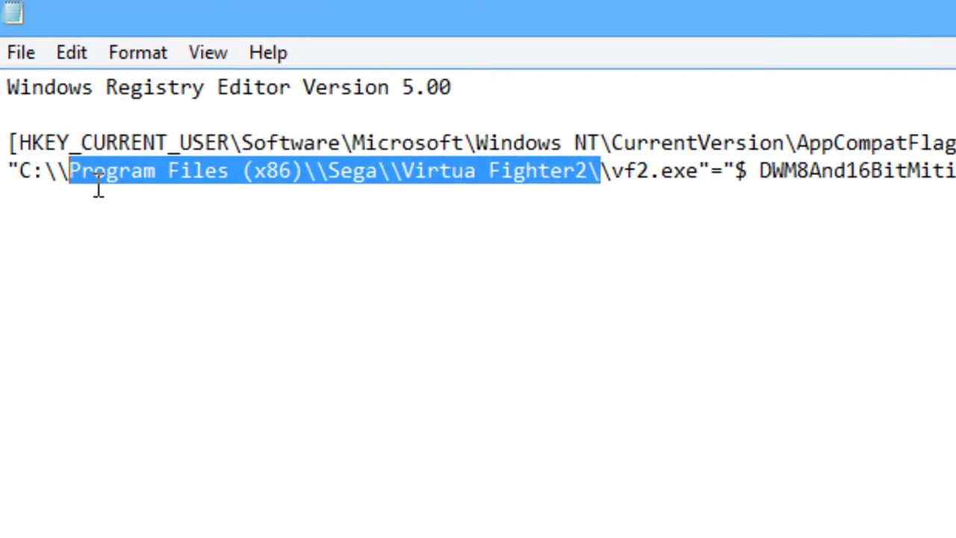
left_click(98, 190)
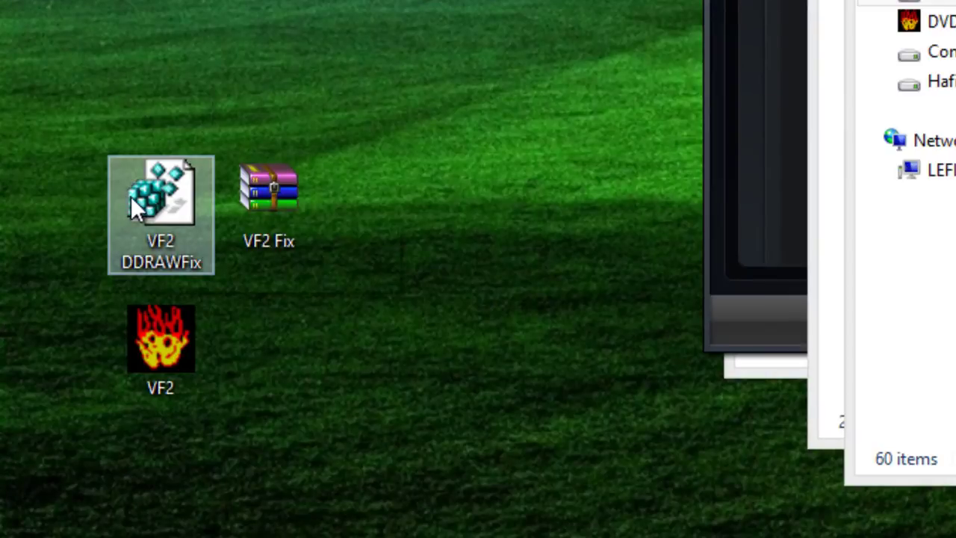
- Merge VF2 DDRAWFix.reg into the registry and dismiss the success message
double_click(131, 197)
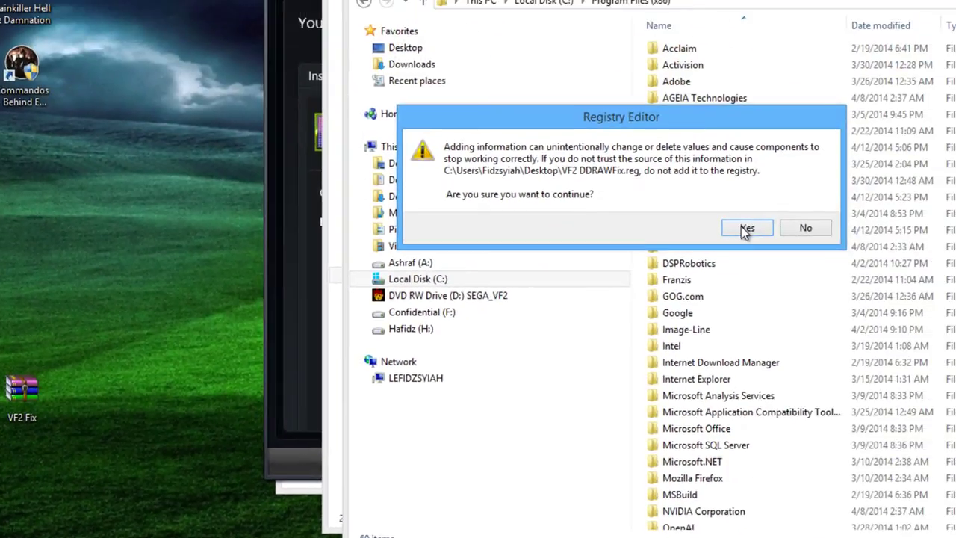
left_click(744, 227)
left_click(806, 211)
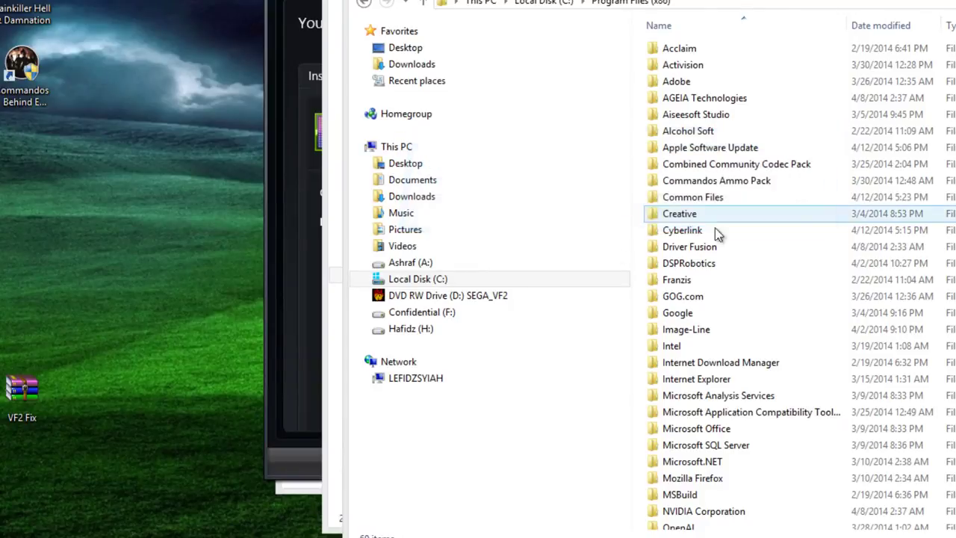
- Copy VF2 from the desktop into Sega\VIRTUA FIGHTER2, replacing the existing file
scroll(676, 404, "down", 6)
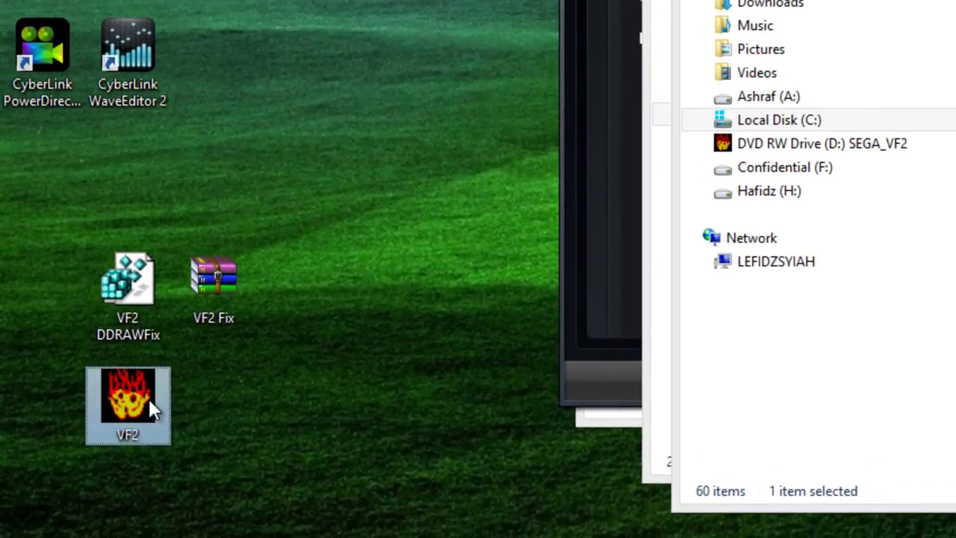
right_click(149, 399)
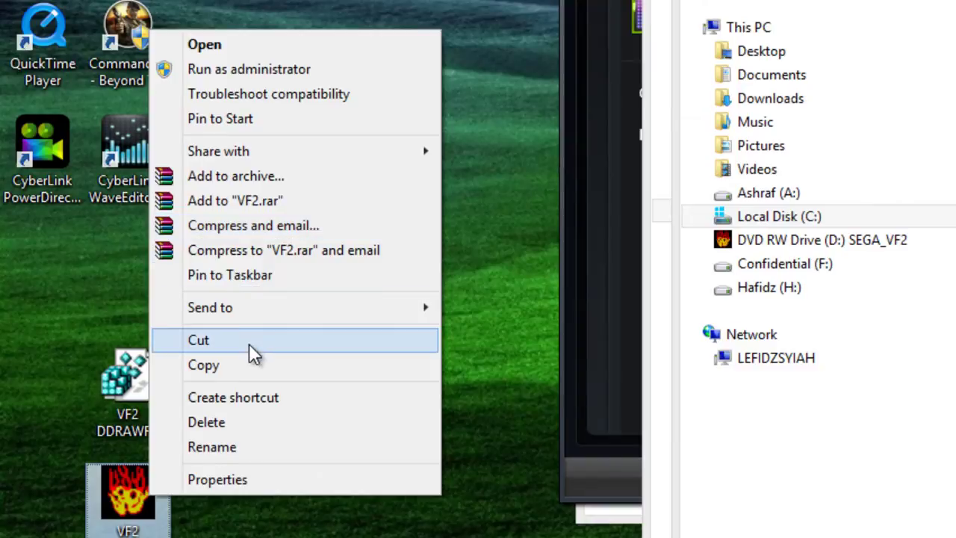
left_click(253, 363)
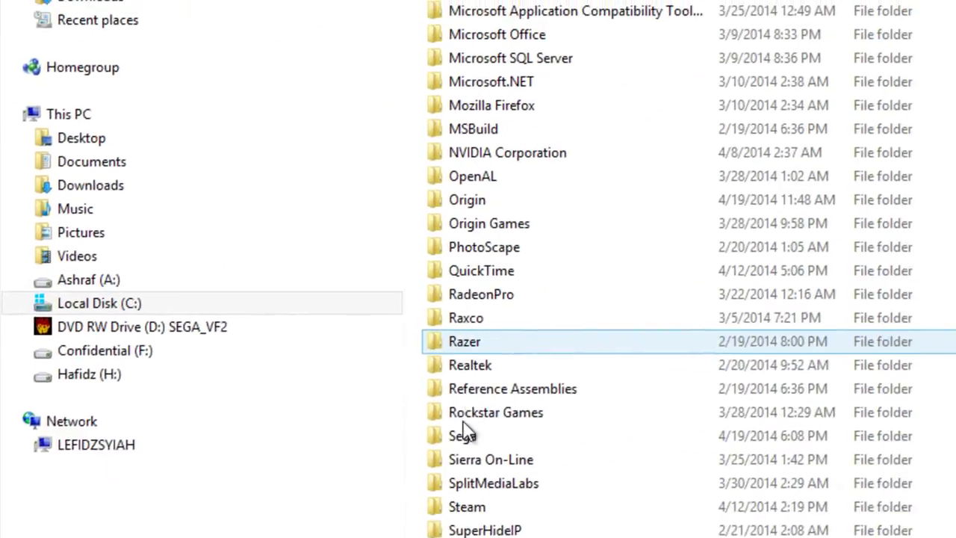
double_click(463, 435)
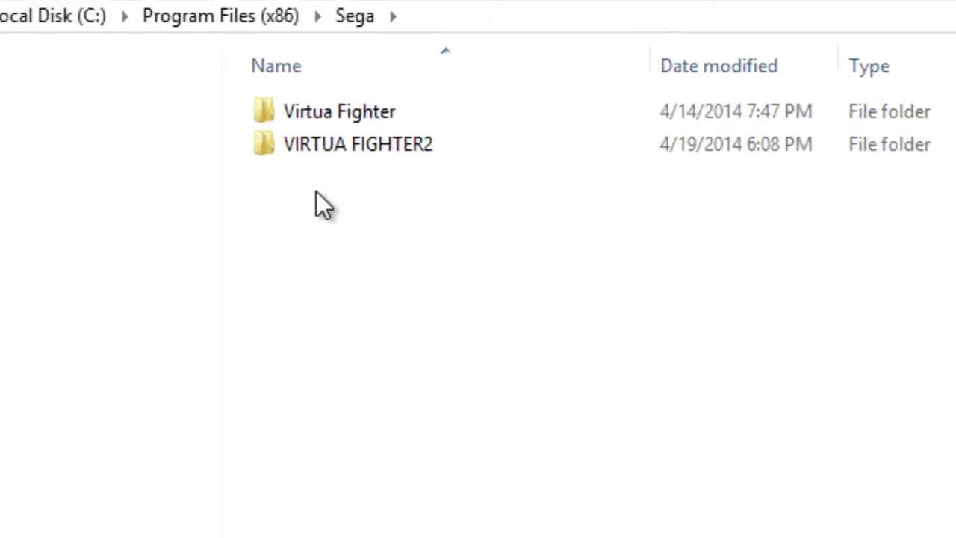
double_click(291, 177)
right_click(841, 441)
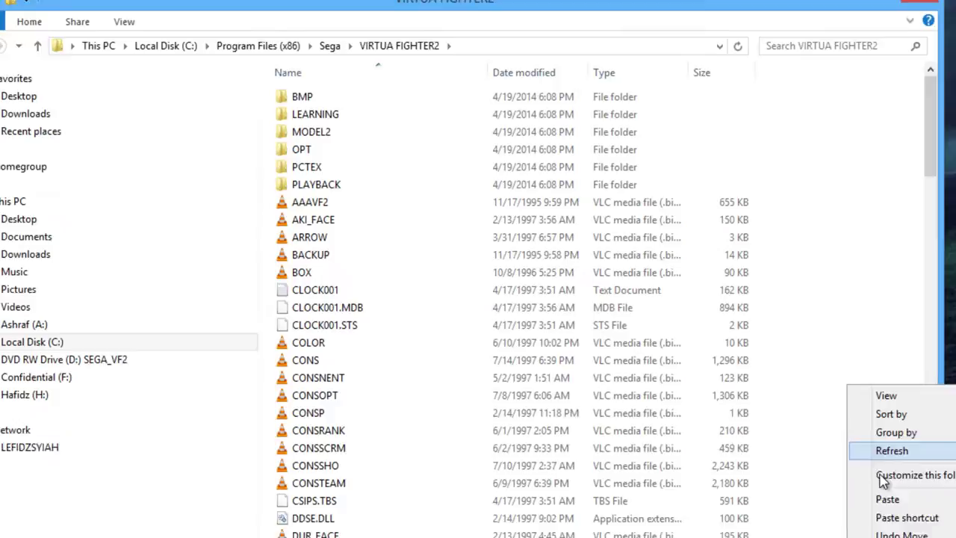
left_click(895, 473)
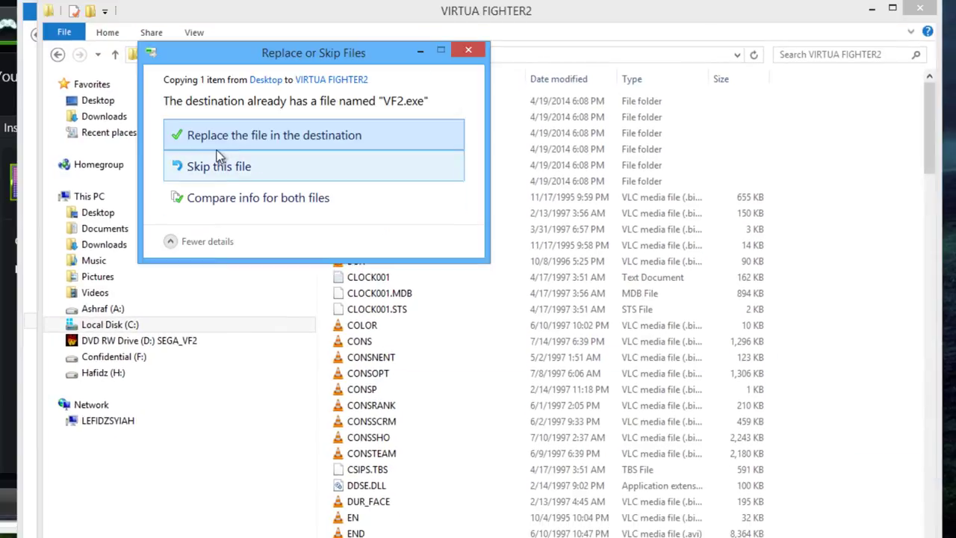
left_click(224, 137)
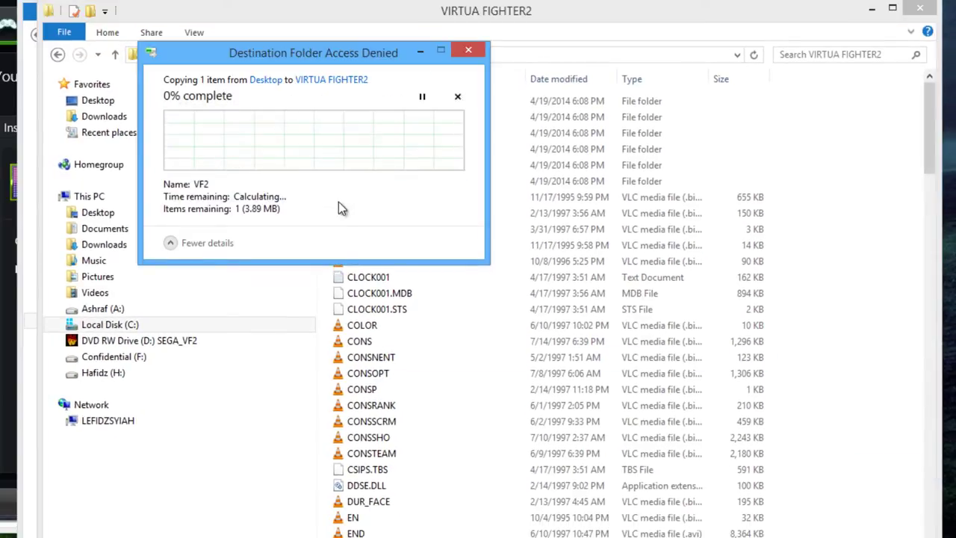
left_click(292, 155)
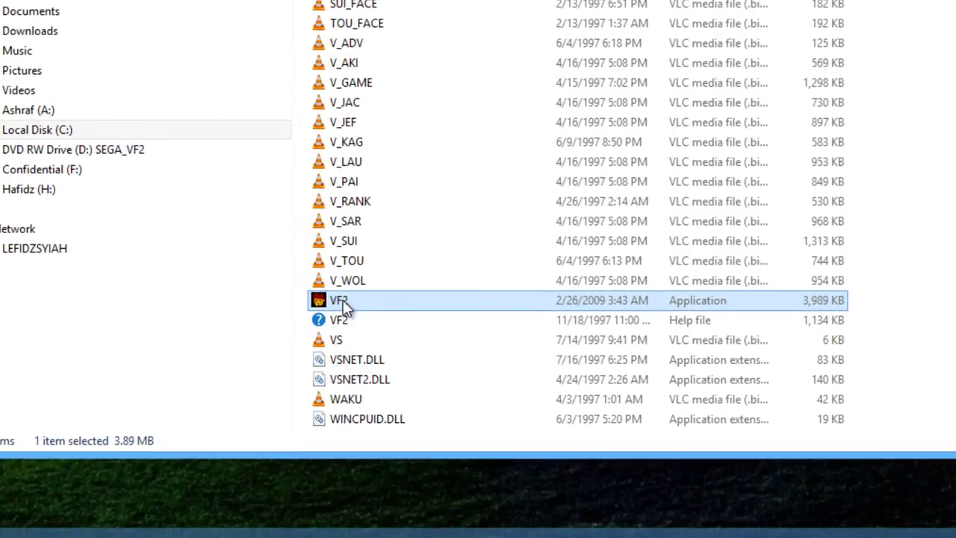
- Turn on Reduced color mode at 16-bit (65536) color in VF2's Compatibility properties and apply it
right_click(358, 462)
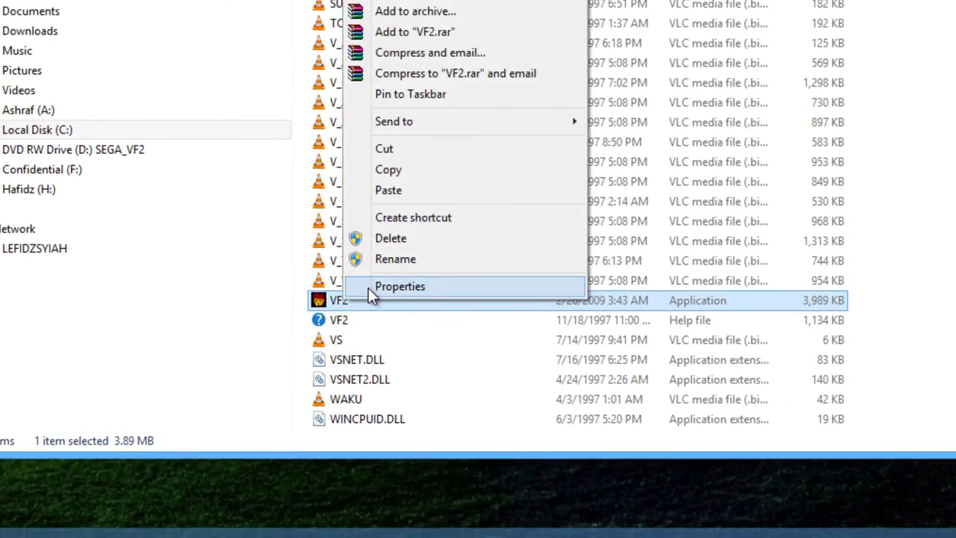
left_click(368, 288)
left_click(344, 58)
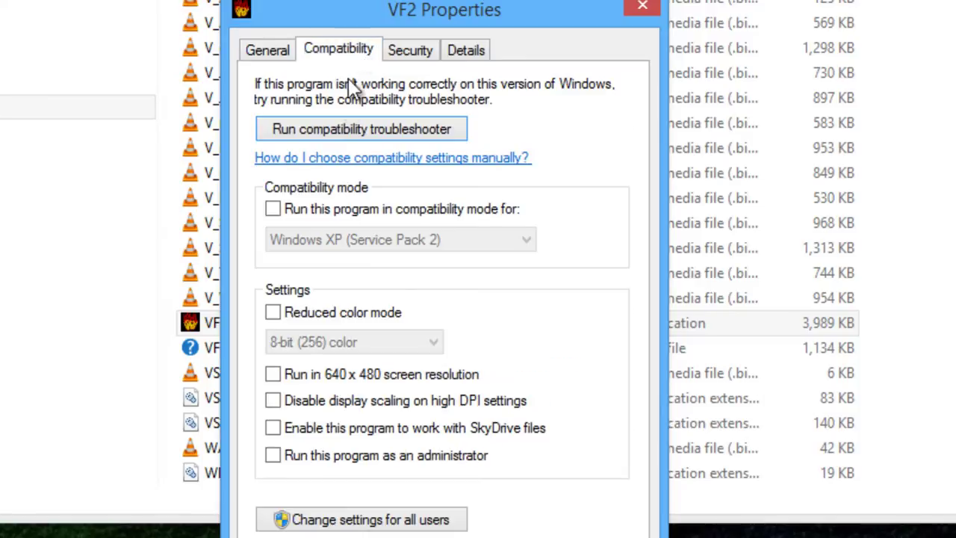
left_click(328, 312)
left_click(314, 341)
left_click(314, 379)
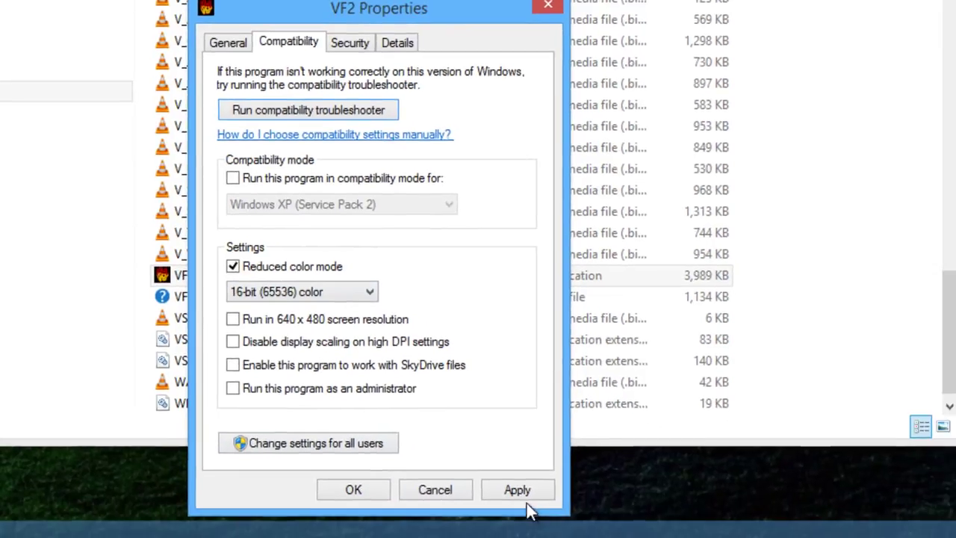
left_click(527, 490)
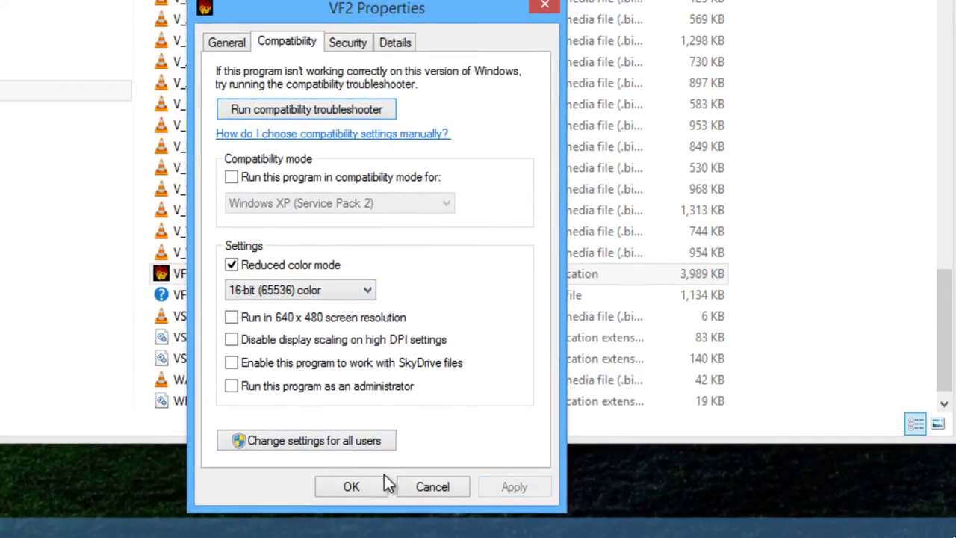
left_click(335, 493)
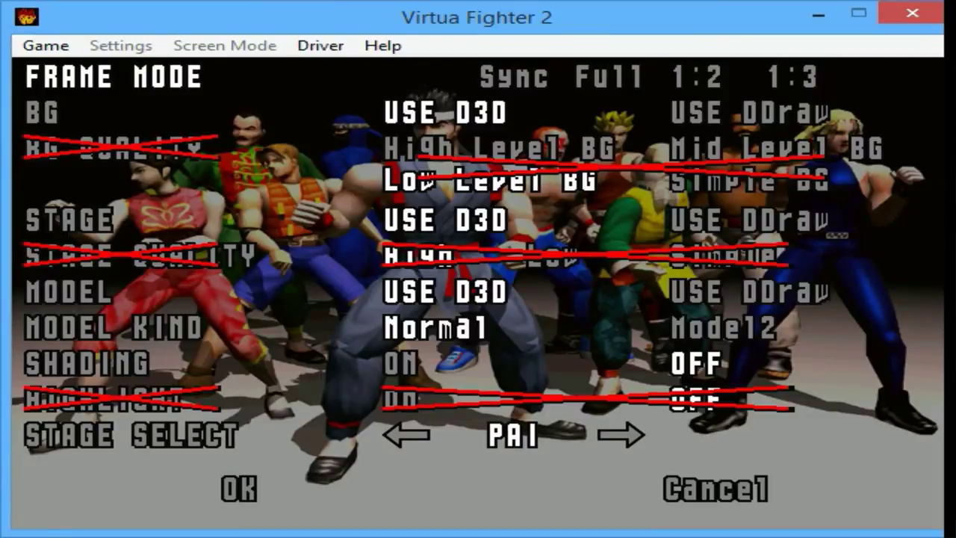
- Set the BG and STAGE rendering options to USE DDraw in the graphics settings
key("Down")
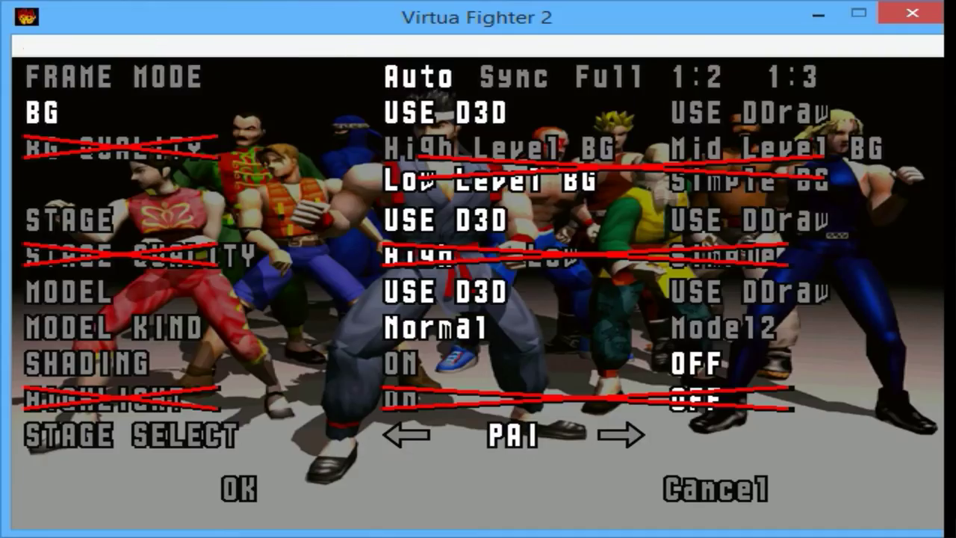
key("Down")
key("Up")
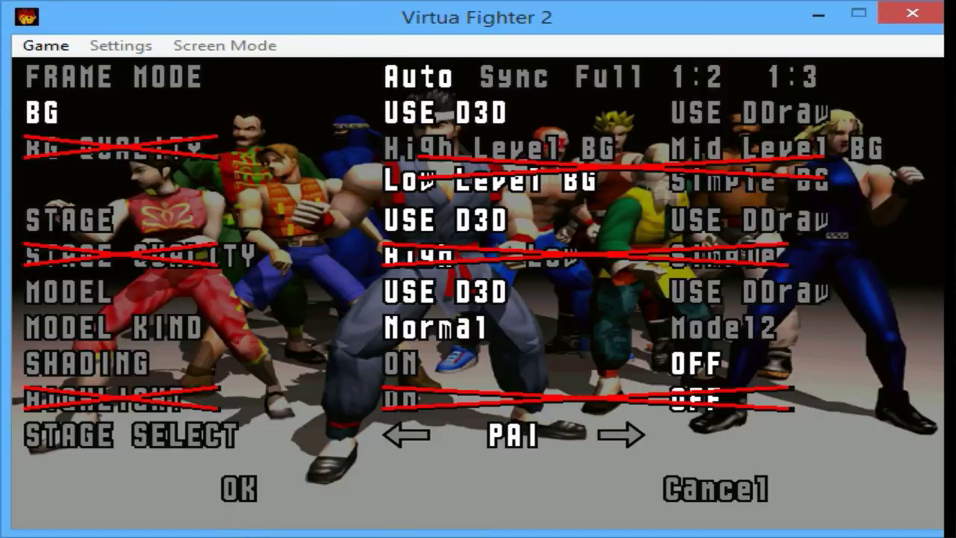
key("Down")
key("Down")
key("Down")
key("Down")
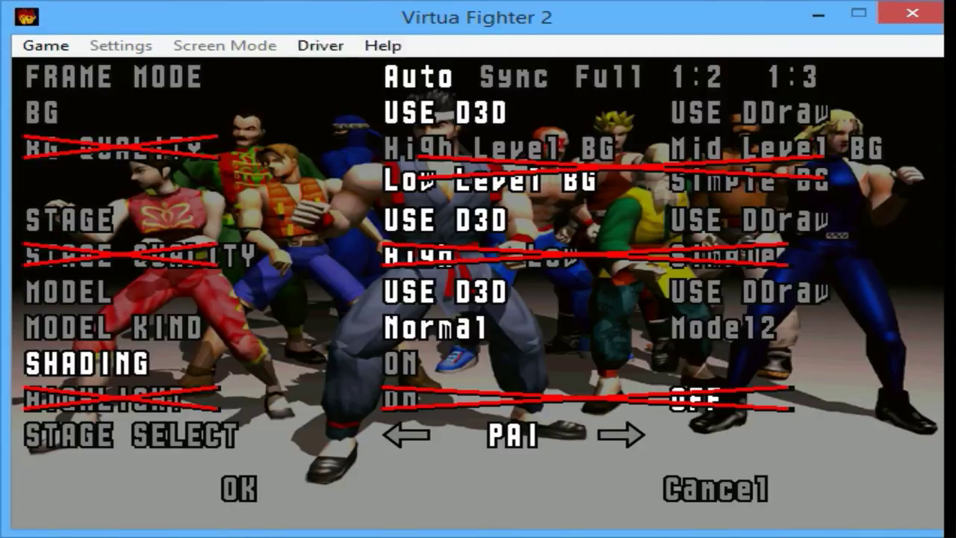
key("Up")
key("Up")
key("Up")
key("Up")
key("Up")
key("Down")
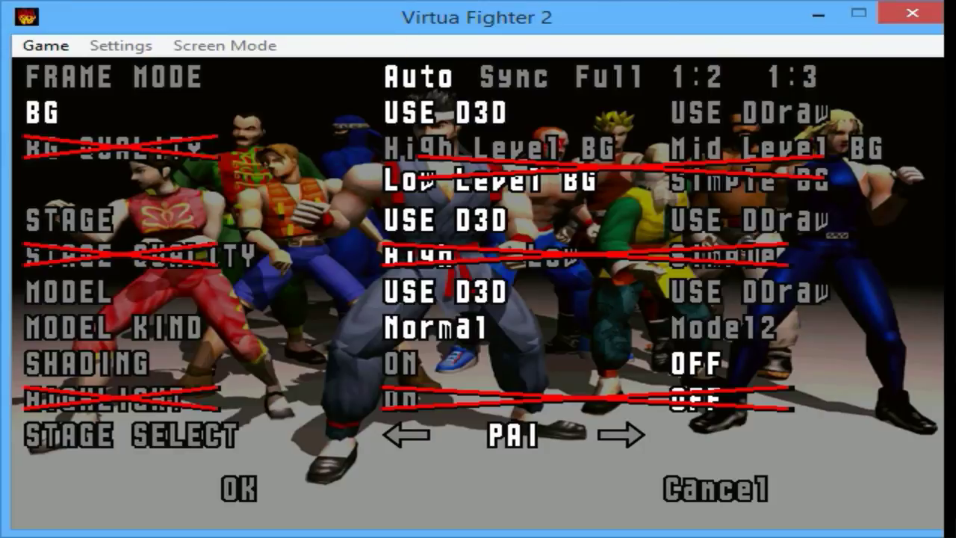
key("Right")
key("Down")
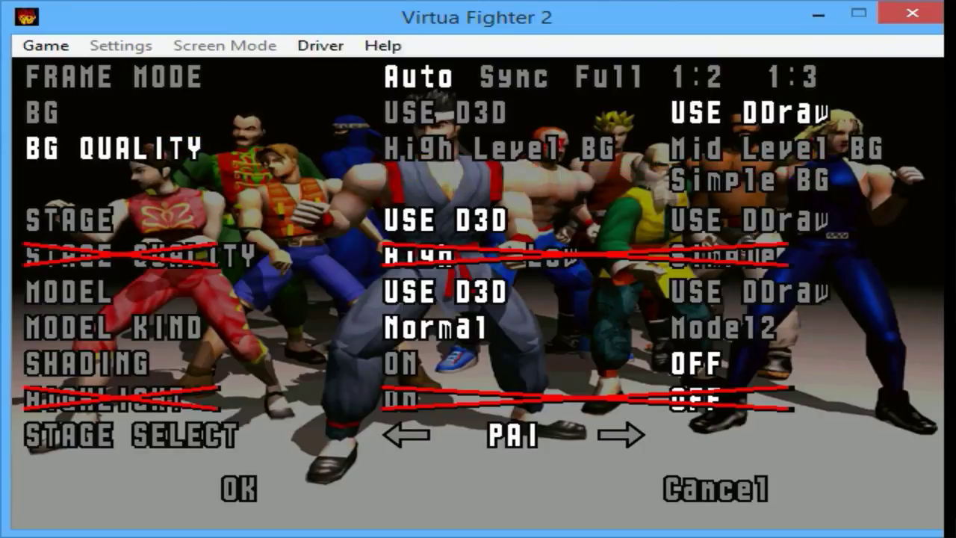
key("Down")
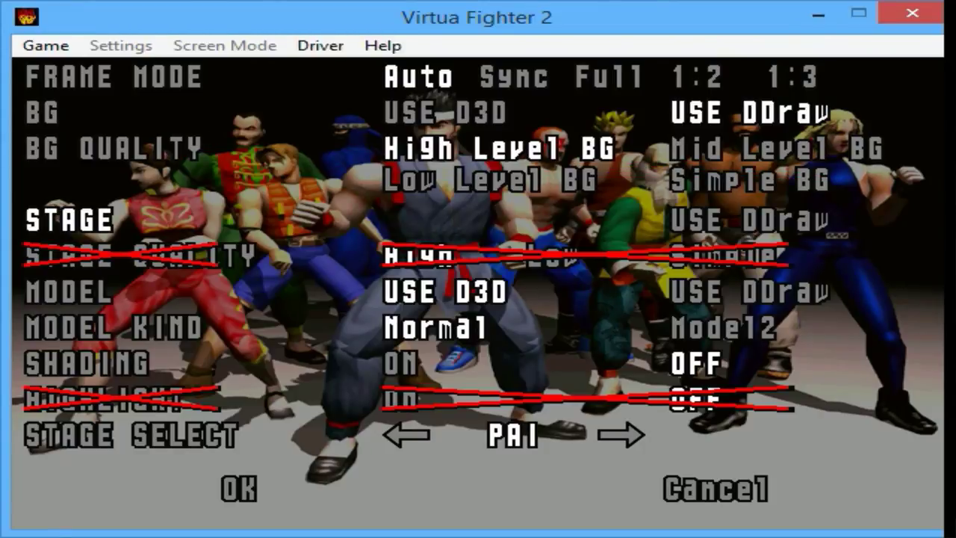
key("Right")
- Turn SHADING on, leaving HIGHLIGHT ON
key("Down")
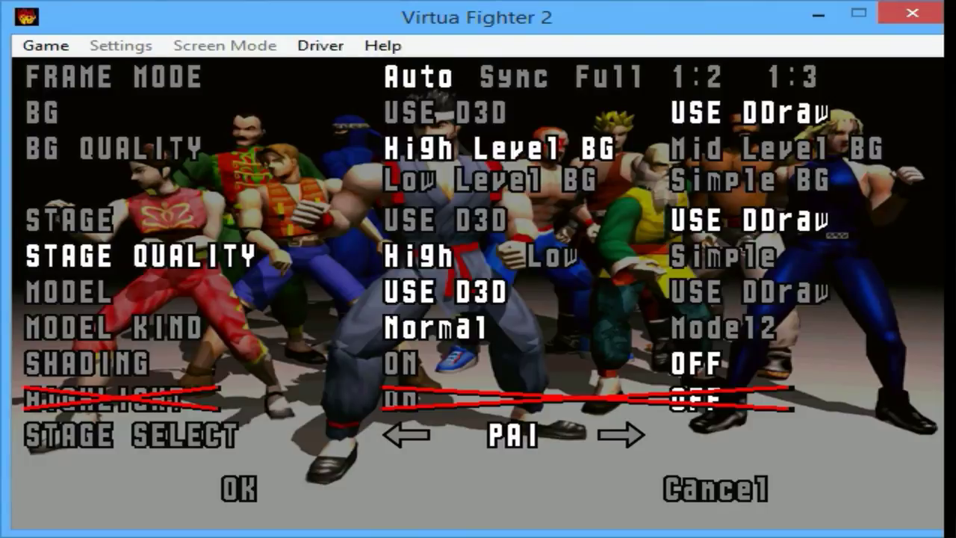
key("Down")
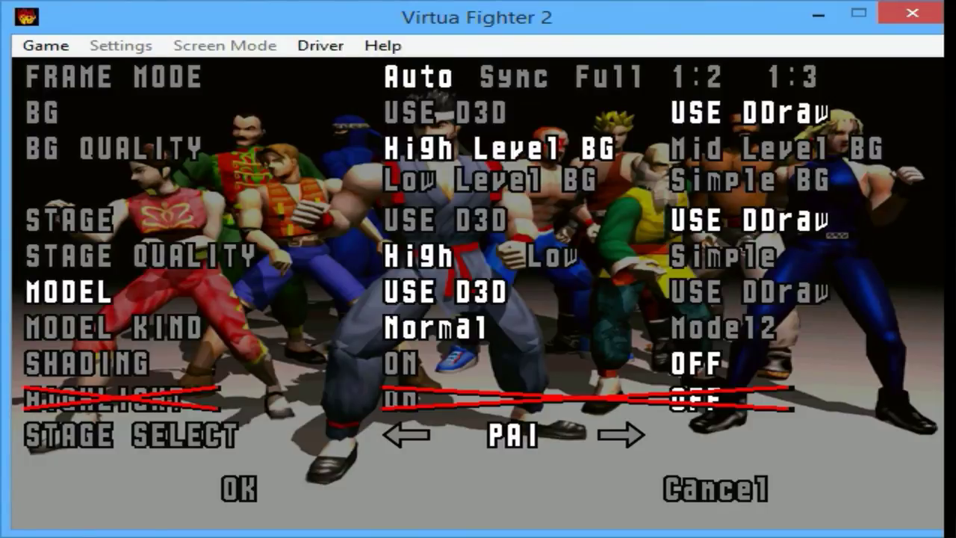
key("Down")
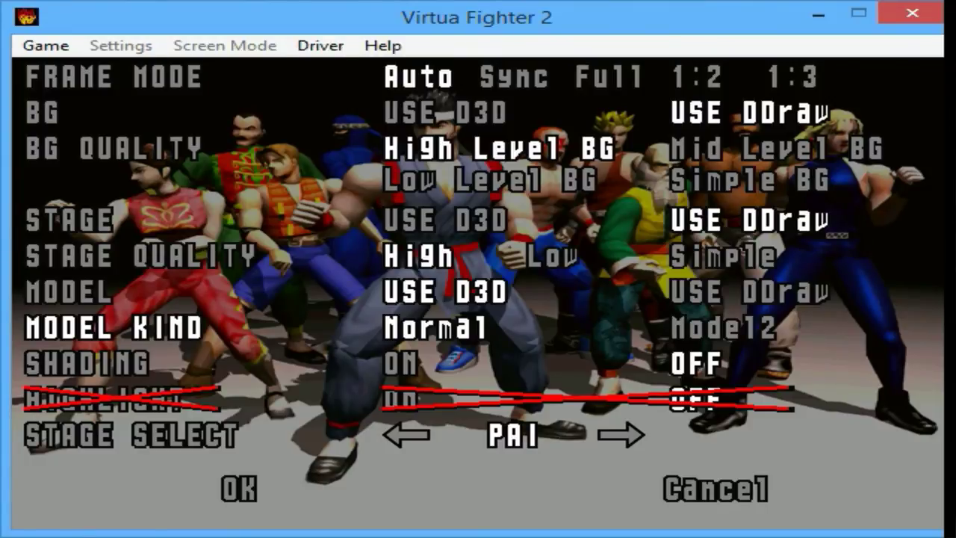
key("Down")
key("Up")
key("Up")
key("Down")
key("Down")
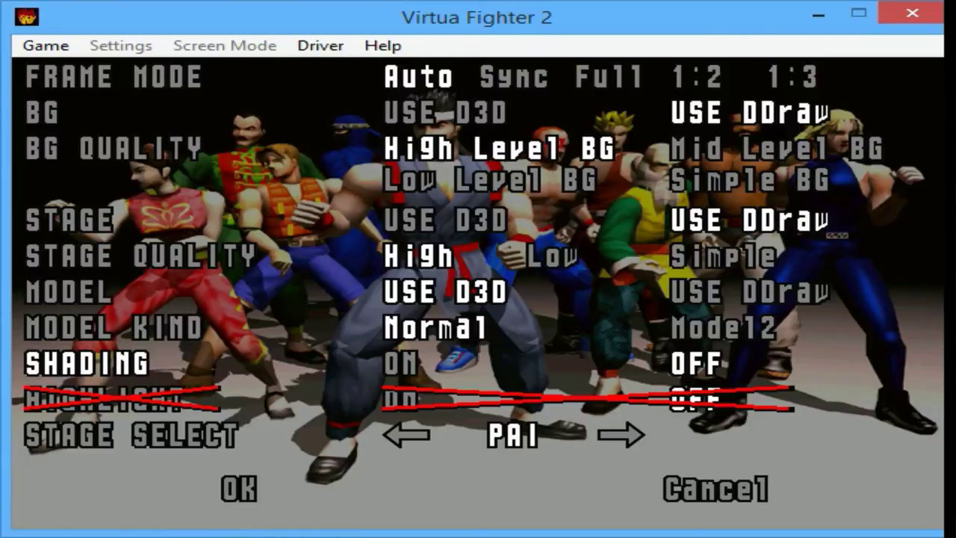
key("Left")
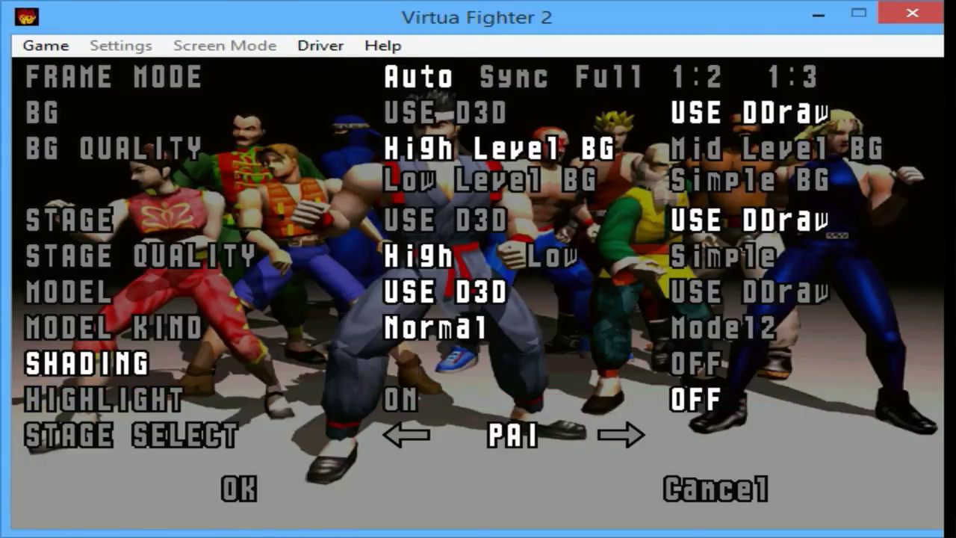
key("Down")
key("Up")
key("Down")
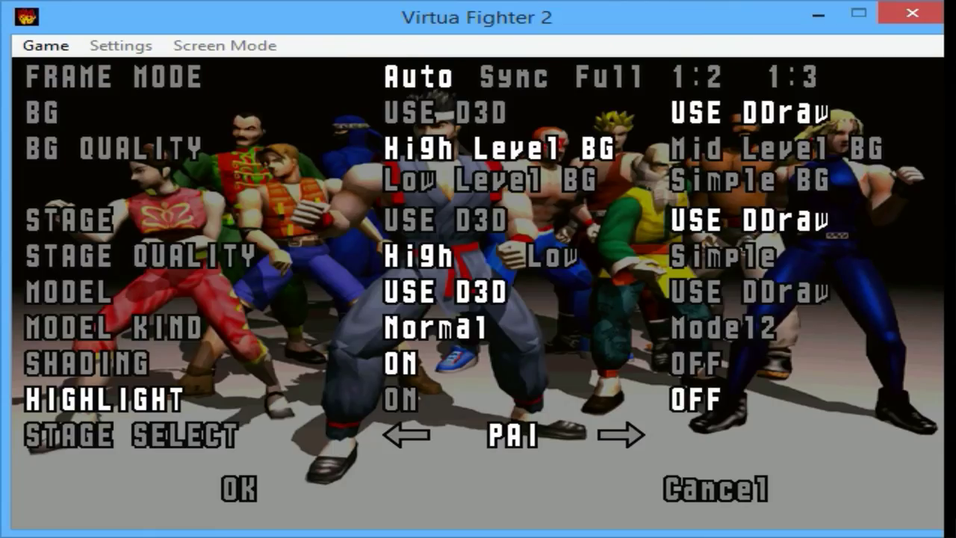
- Switch the BG and STAGE rendering options to USE D3D
key("Up")
key("Up")
key("Up")
key("Up")
key("Up")
key("Up")
key("Up")
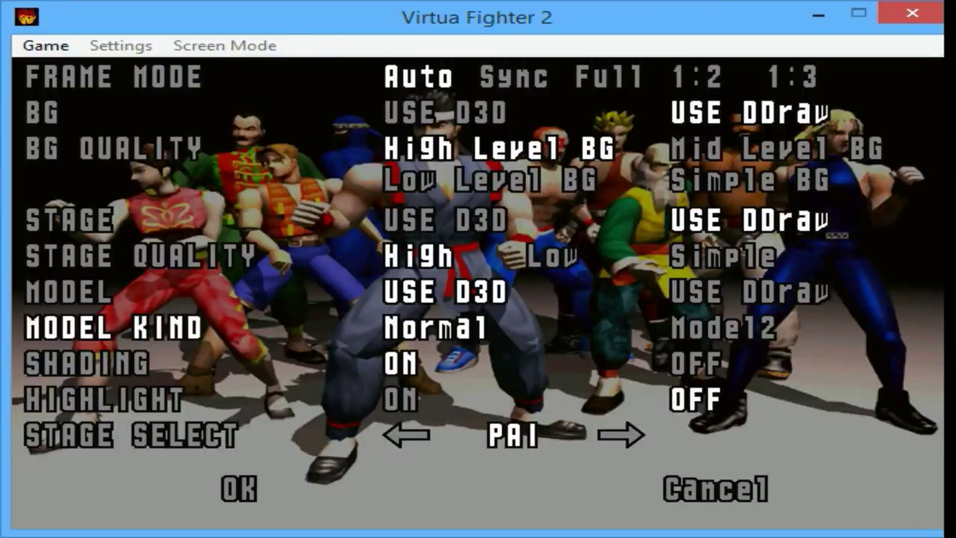
key("Left")
key("Down")
key("Down")
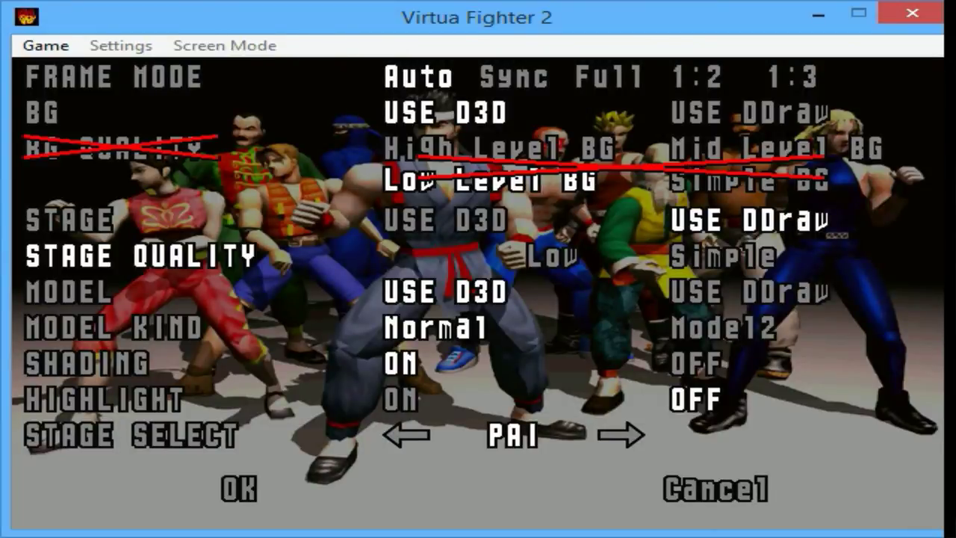
key("Up")
key("Left")
key("Down")
key("Down")
key("Down")
key("Down")
key("Down")
key("Down")
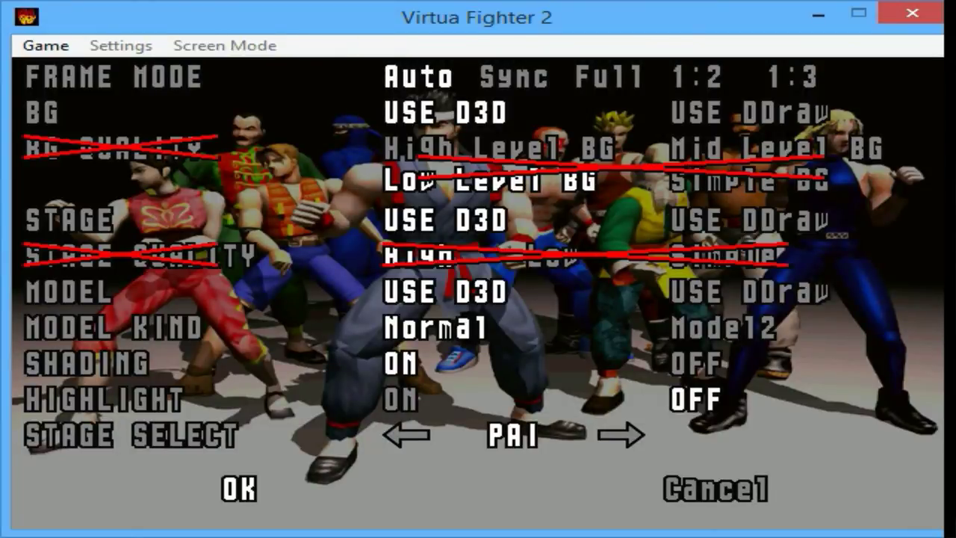
- Confirm the display settings and review the keyboard and combo button assignments in KEY ASSIGN
key("Return")
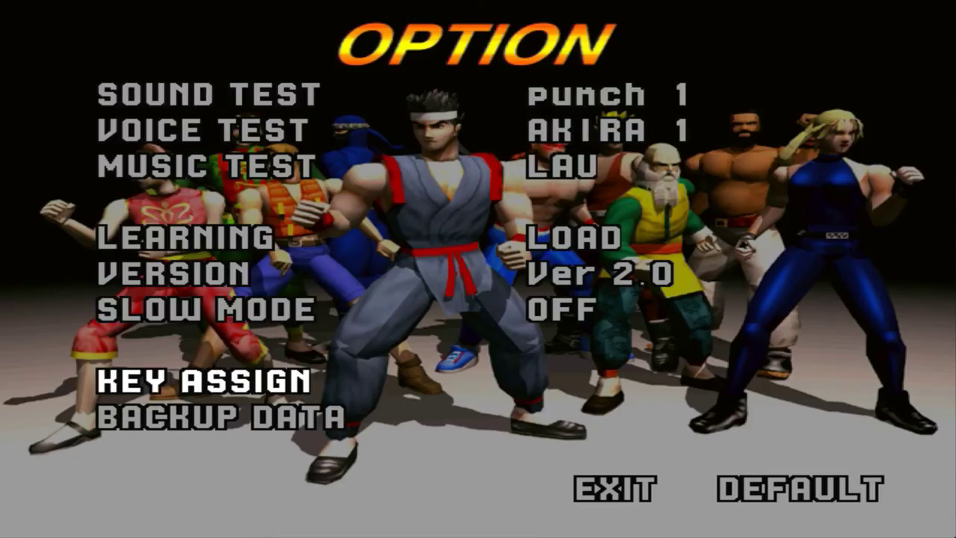
key("Return")
key("Down")
key("Down")
key("Right")
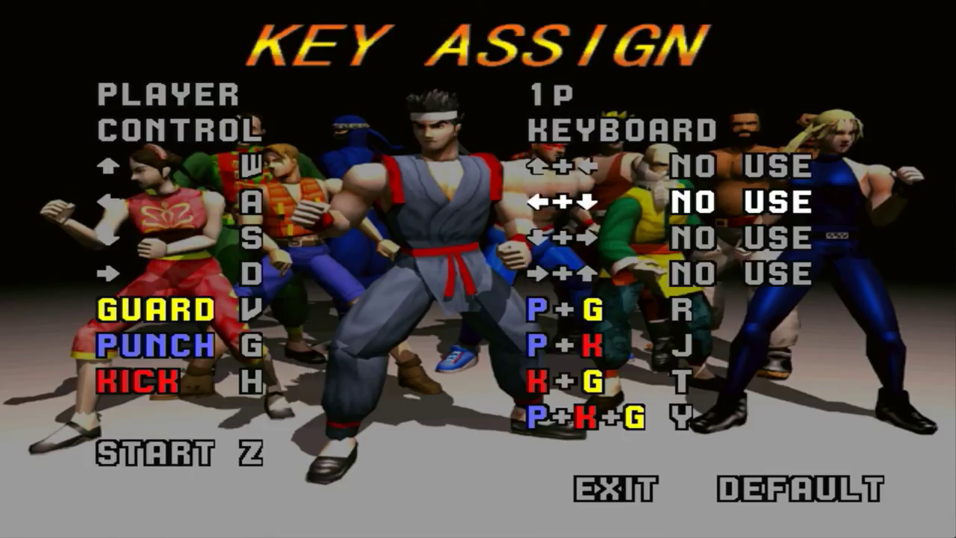
key("Down")
key("Down")
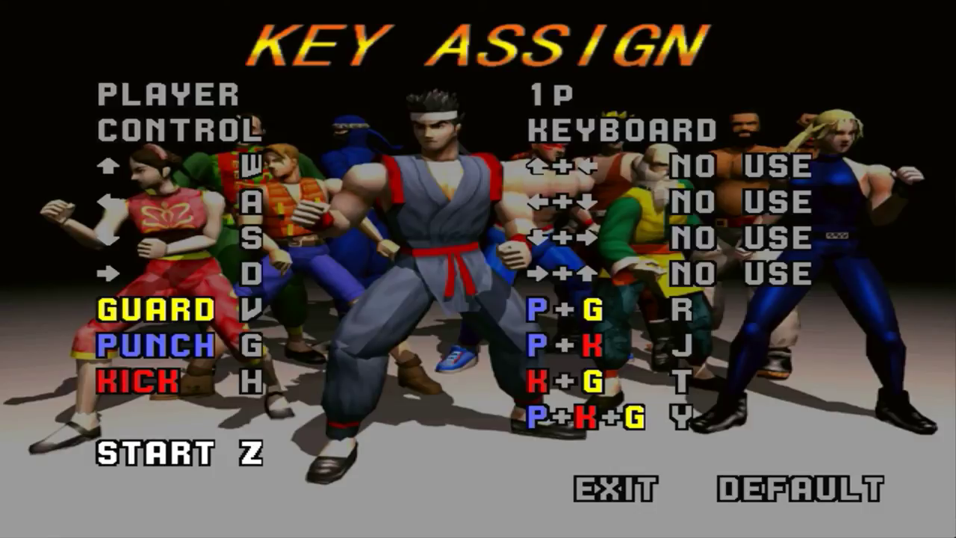
key("Down")
- Exit KEY ASSIGN and the Option menu back to the title screen
key("Return")
key("Right")
key("Left")
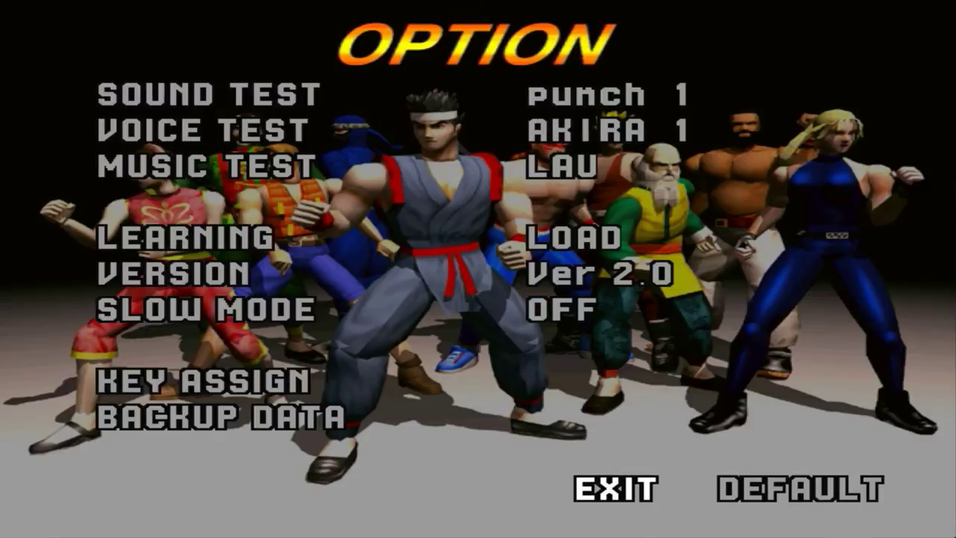
key("Return")
key("Up")
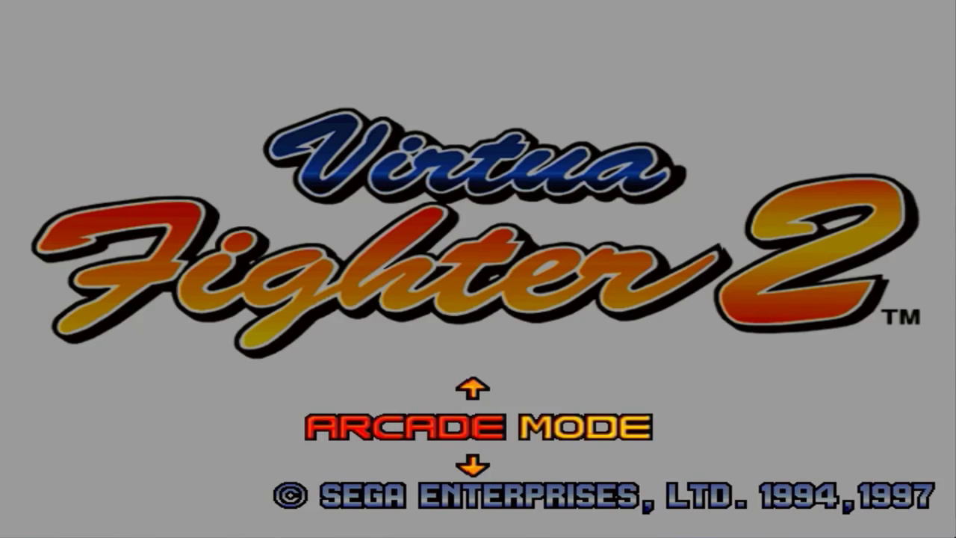
- Start Arcade Mode as Lion, beat Lau in round 1 with kicks, then quit the game
key("Return")
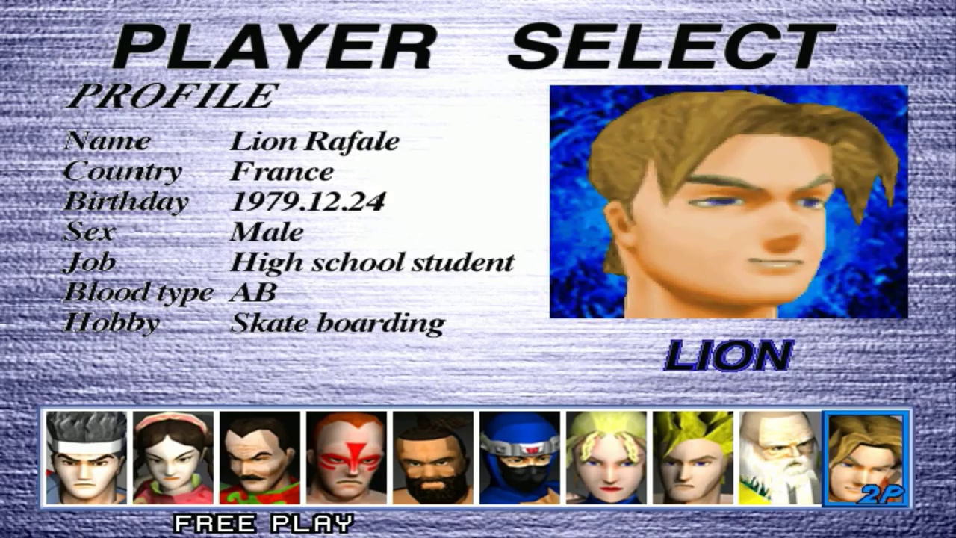
key("Return")
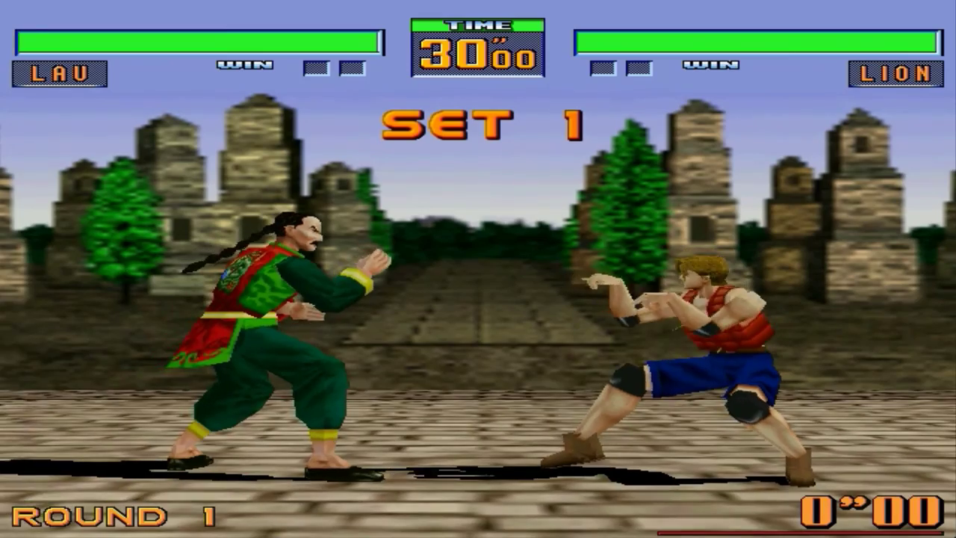
key("k")
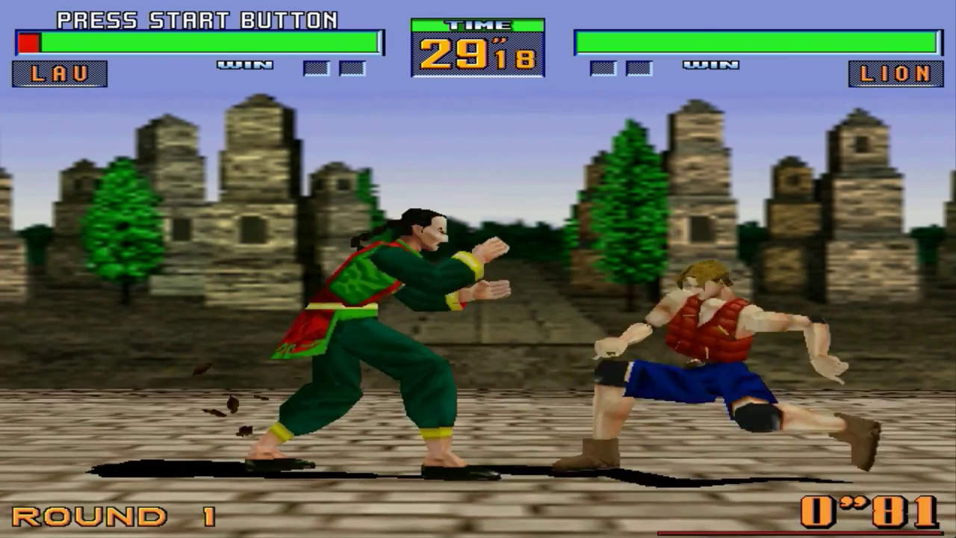
key("k")
key("k")
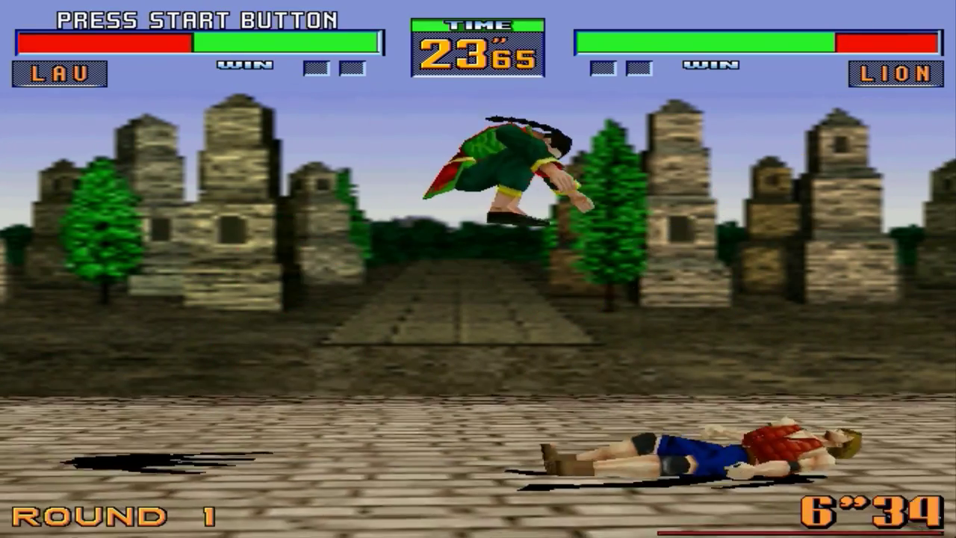
key("k")
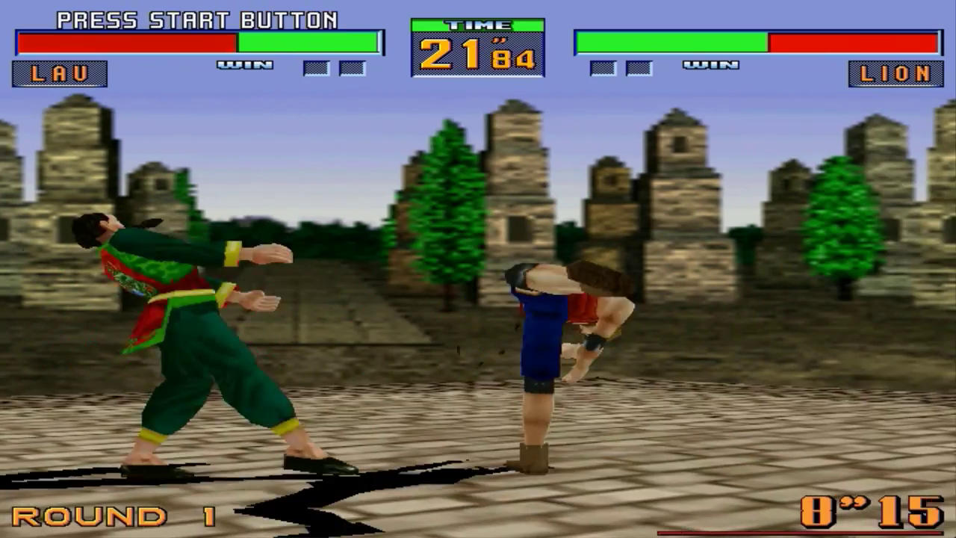
key("k")
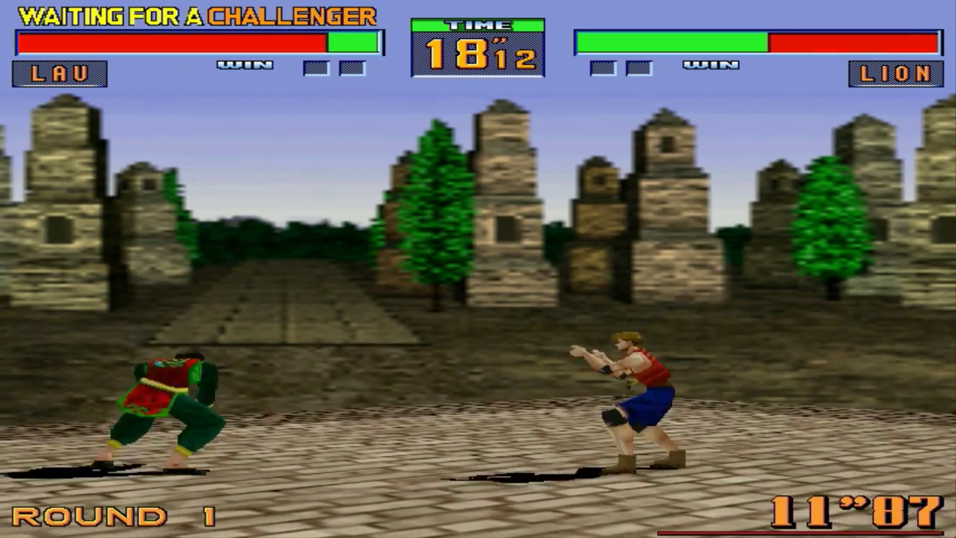
key("k")
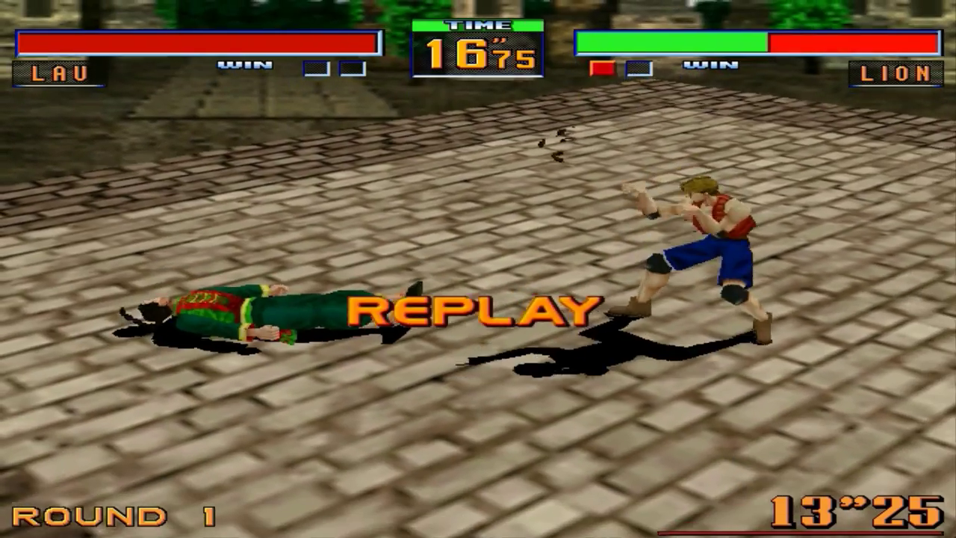
key("Escape")
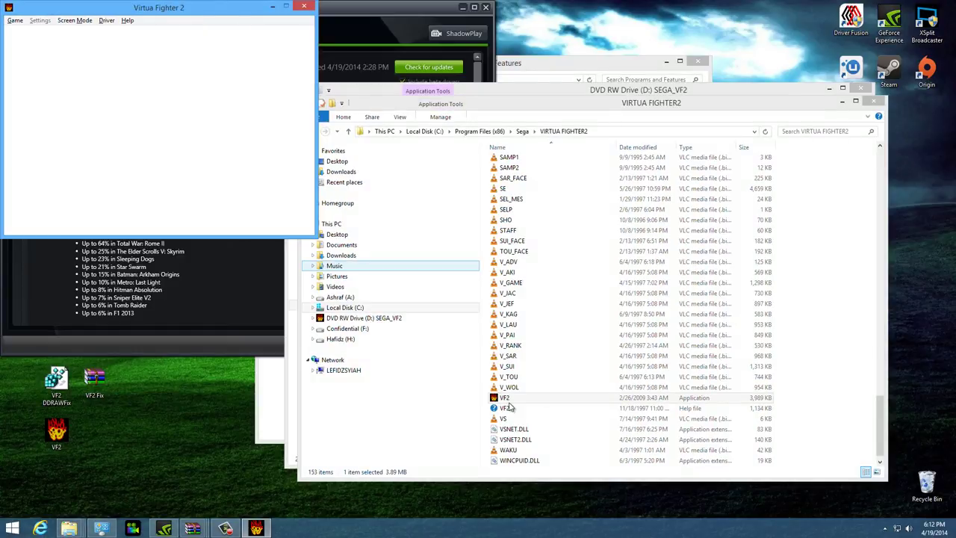
- Minimise GeForce Experience and browse to C:\Program Files (x86) in File Explorer
left_click(463, 8)
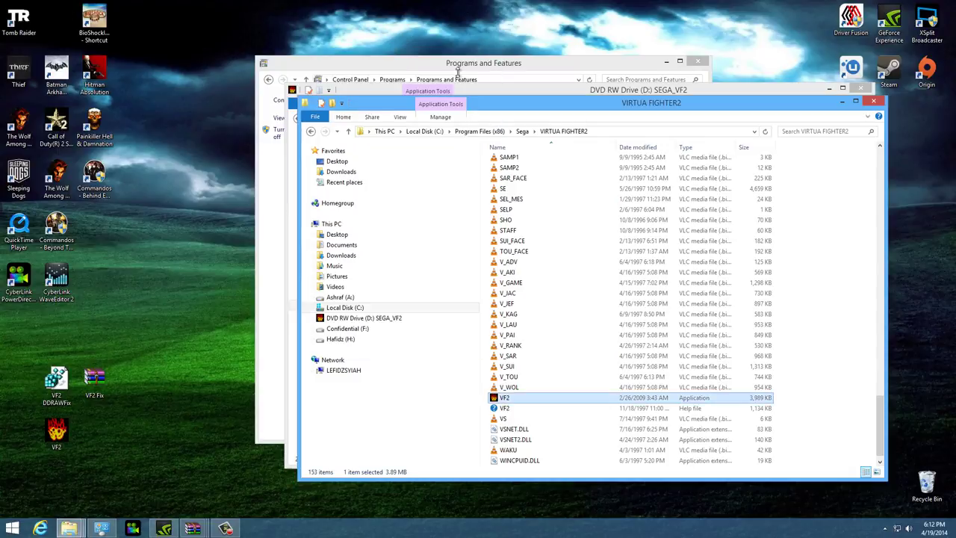
left_click(361, 308)
double_click(496, 270)
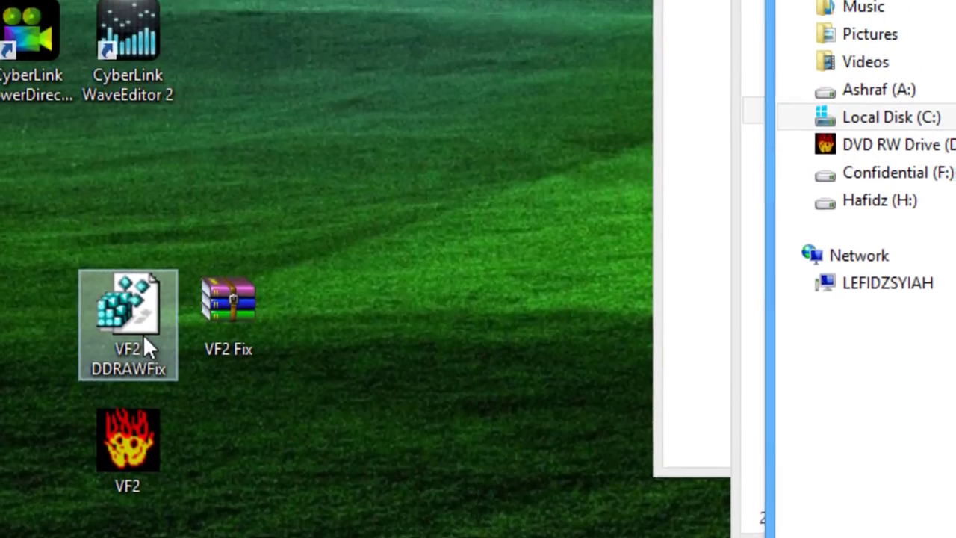
- Open VF2 DDRAWFix.reg in Notepad and check its vf2.exe path under Sega\Virtua Fighter2
right_click(171, 158)
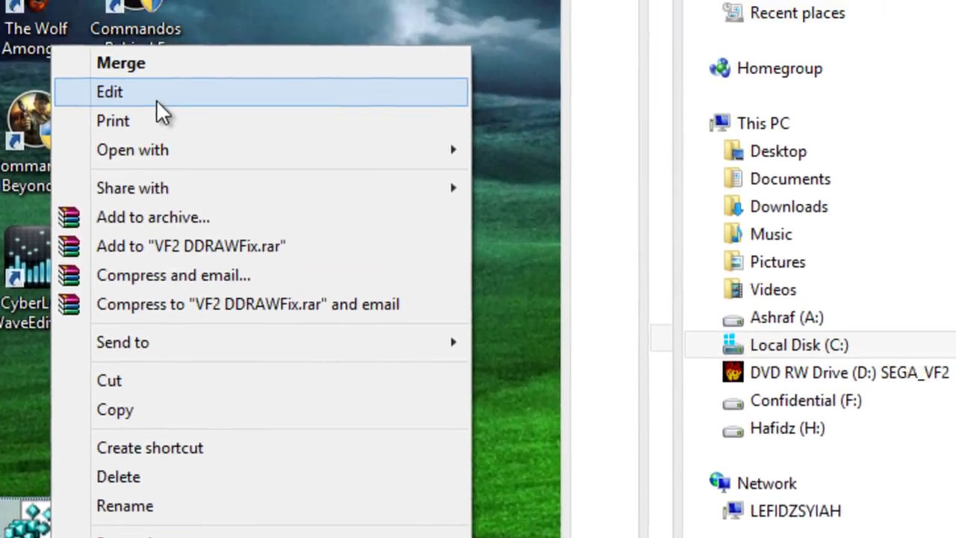
left_click(205, 53)
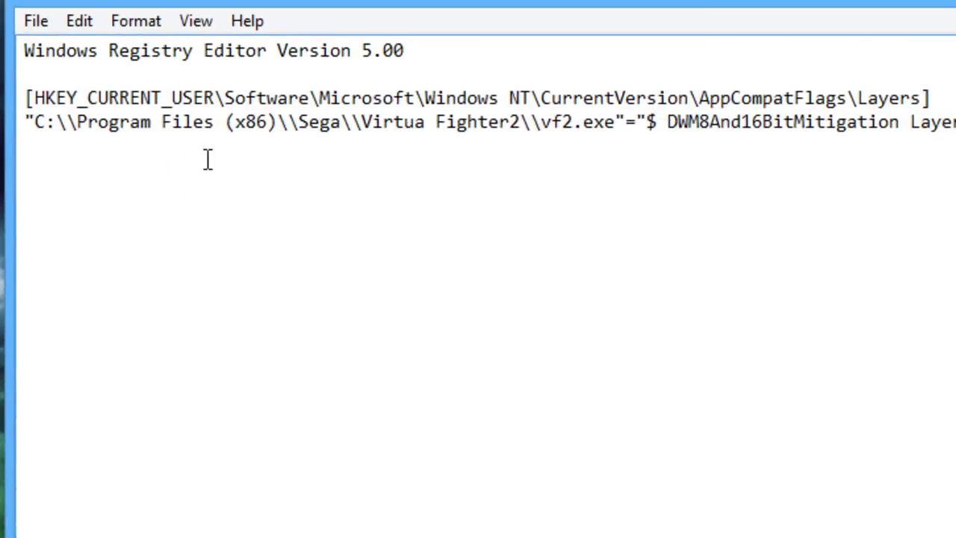
left_click_drag(91, 133, 525, 122)
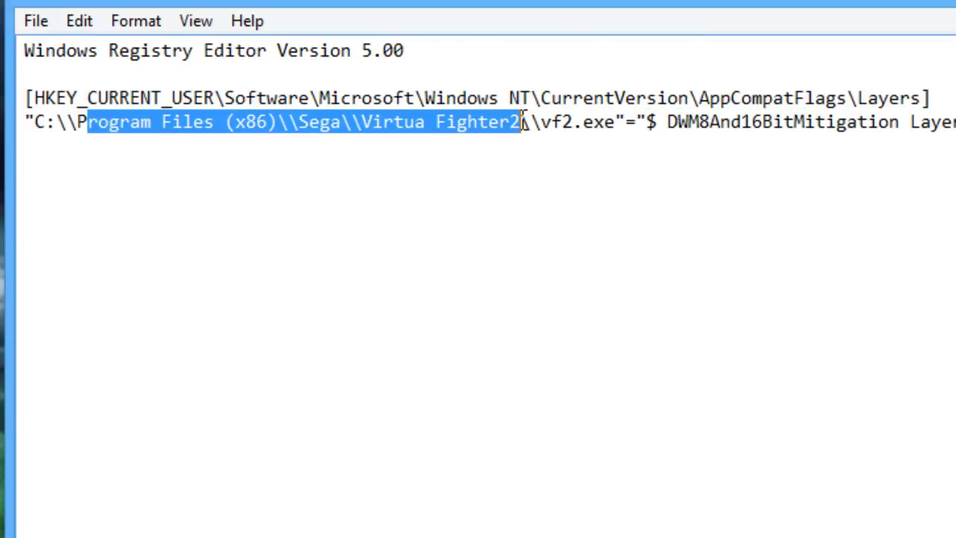
left_click(527, 172)
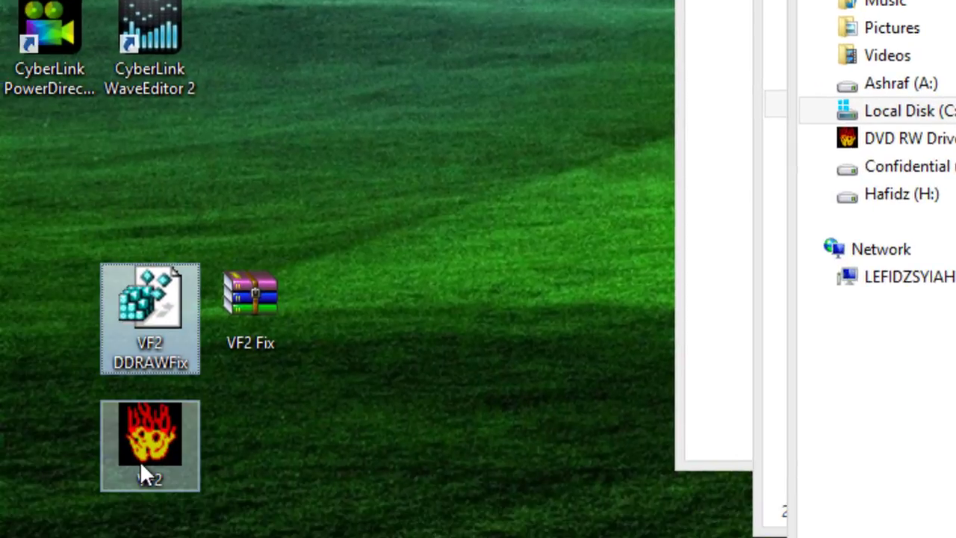
left_click(140, 461)
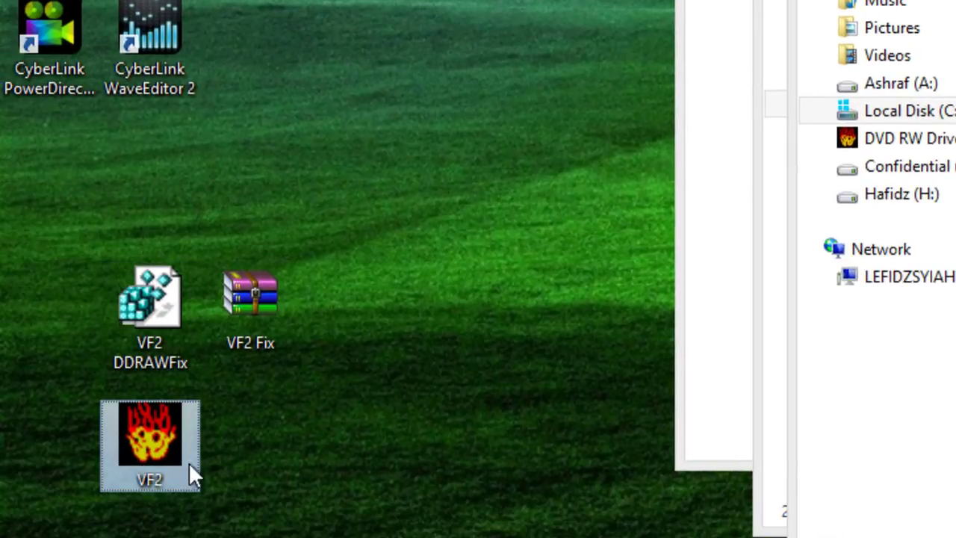
- Clear the desktop selection and close the Programs and Features window
left_click(381, 433)
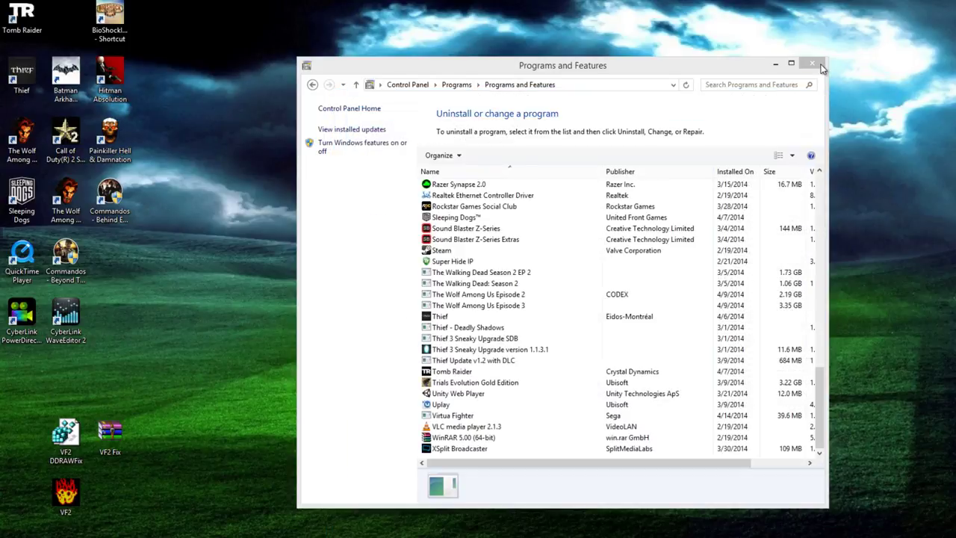
left_click(820, 65)
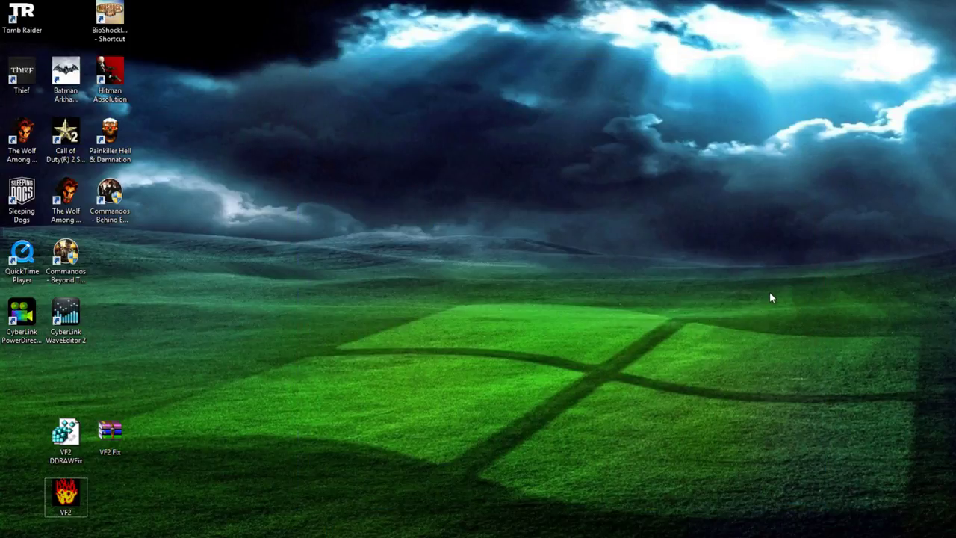